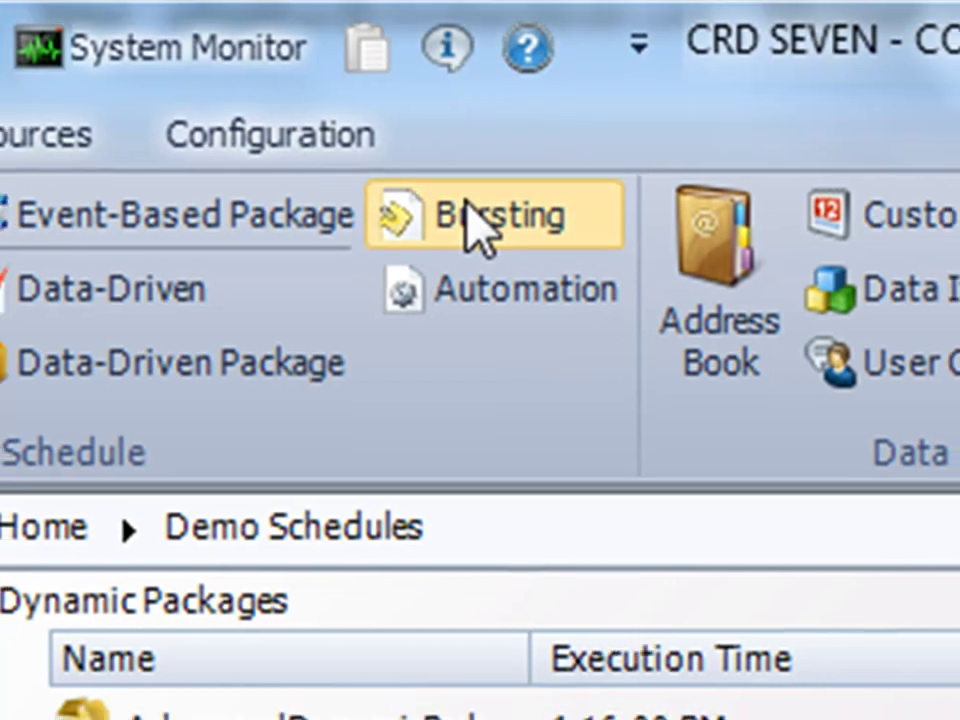
- Start a new bursting schedule and load the samplerpt report as its report
left_click(475, 225)
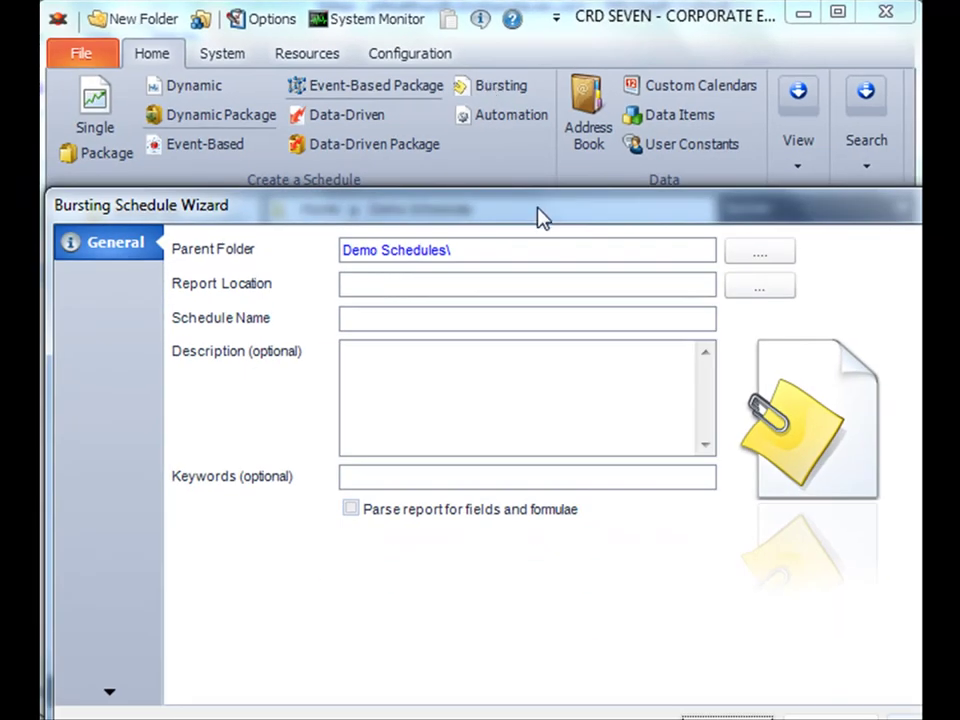
left_click_drag(540, 218, 497, 113)
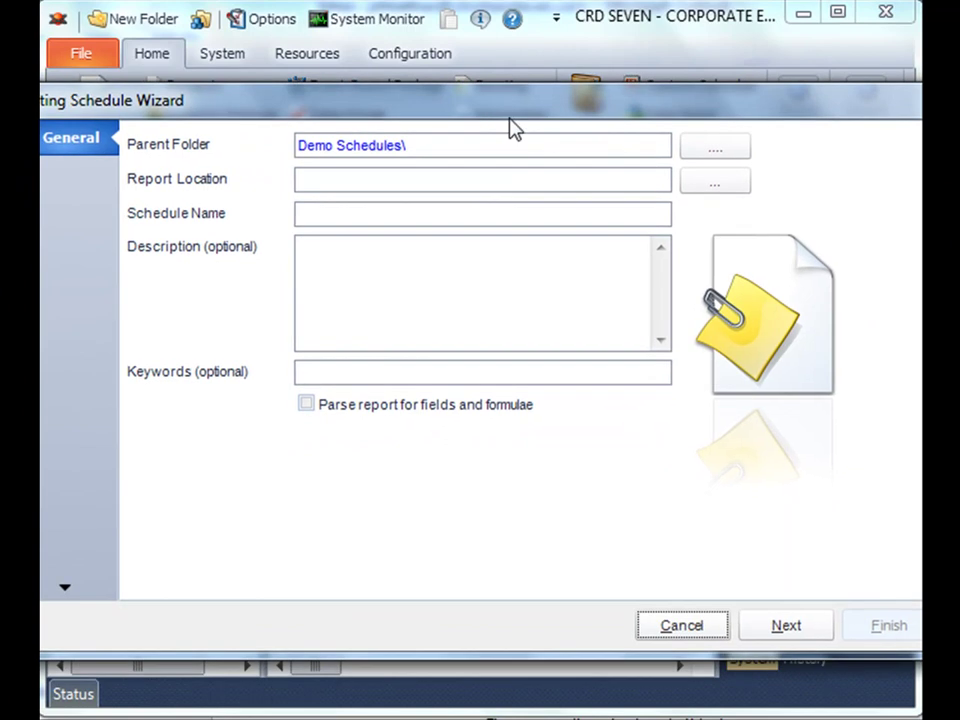
left_click(707, 195)
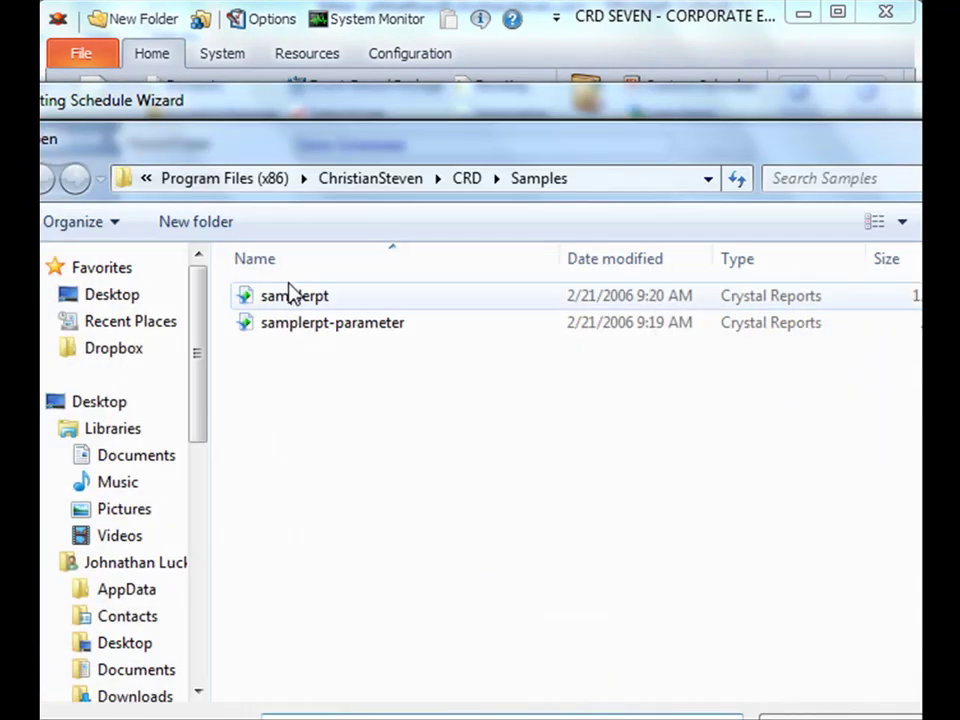
left_click(292, 298)
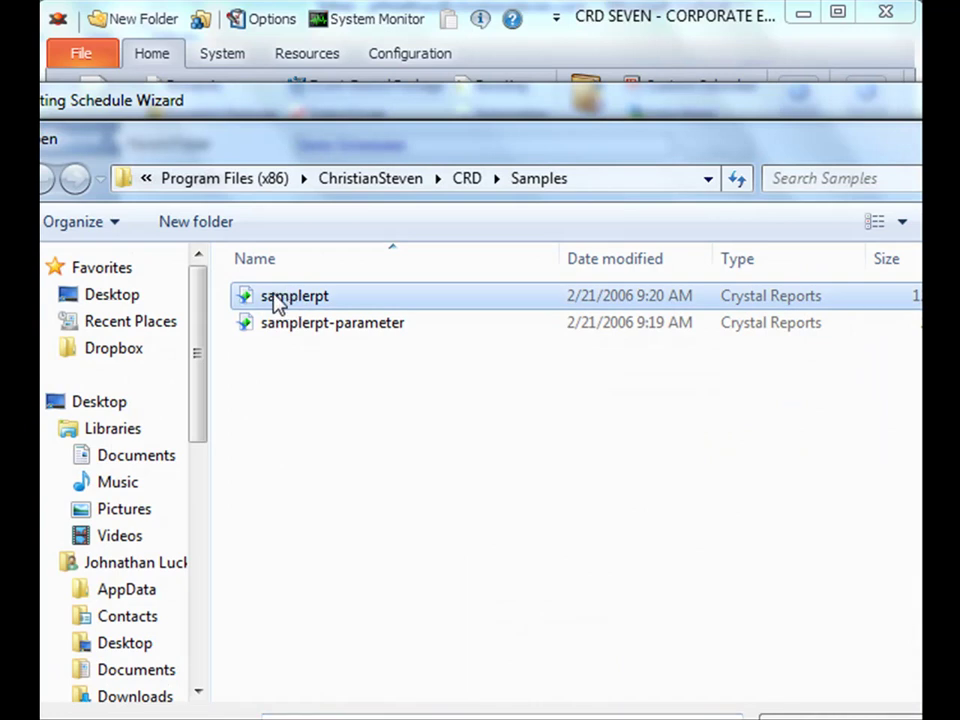
double_click(278, 300)
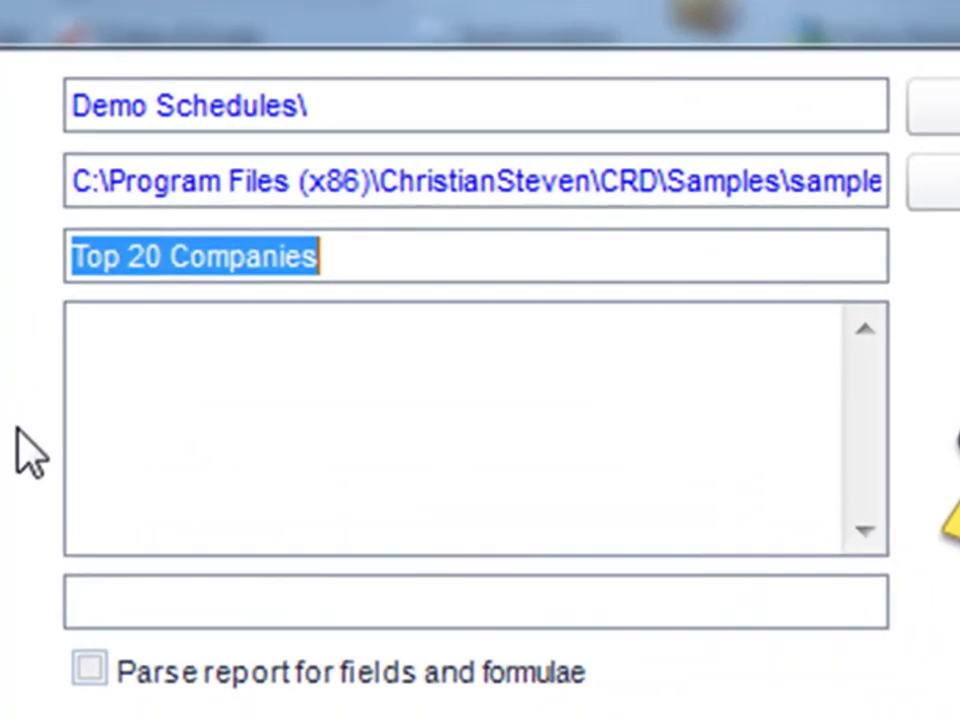
- Name the schedule 'Basic Bursting' and paste in its description and keywords 'bursting top 20, company'
key("BackSpace")
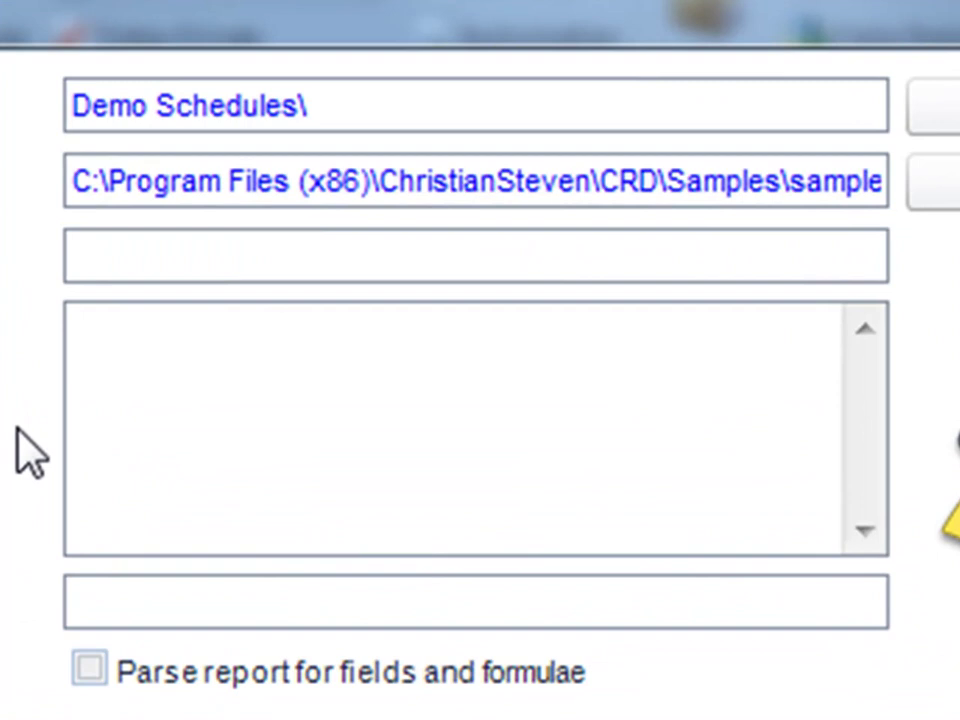
type("Basic Bursting")
left_click(335, 520)
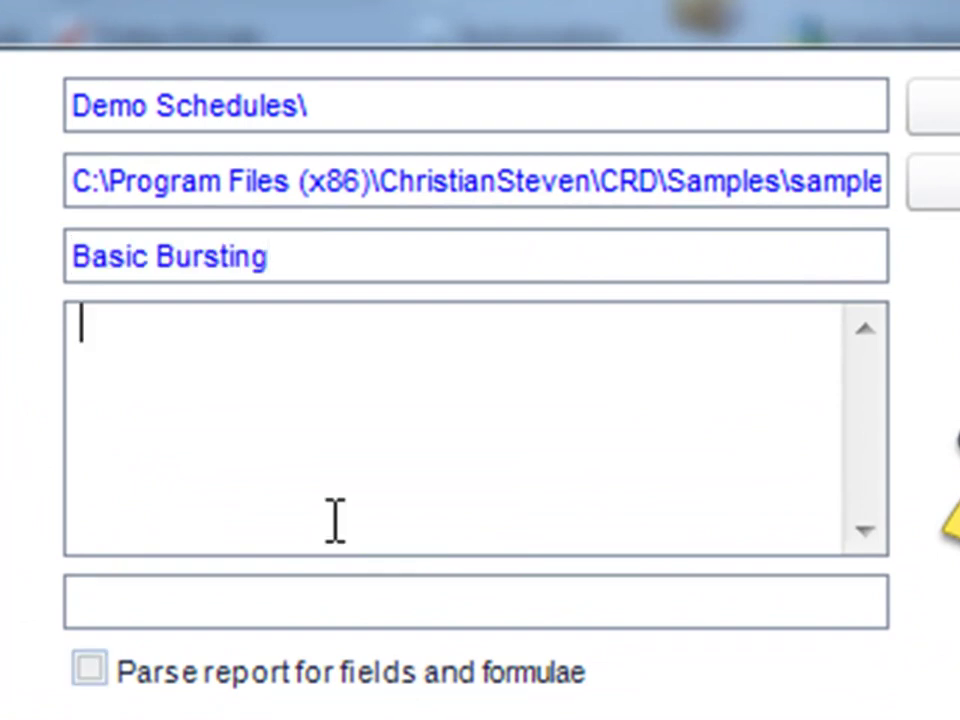
type("This Schedule will break a report up by specified group values")
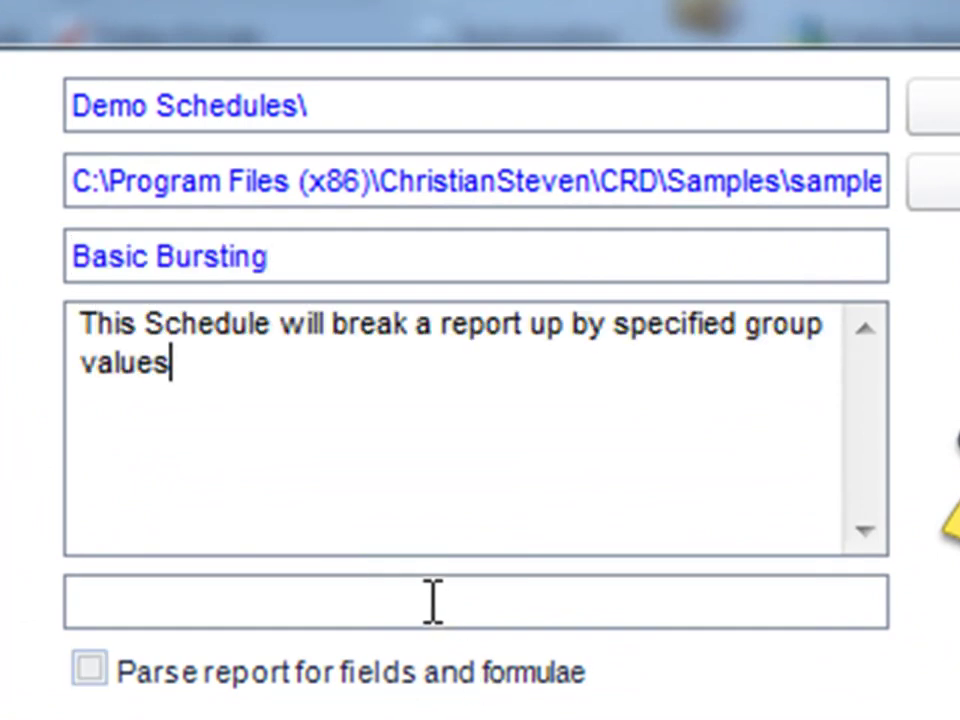
left_click(433, 601)
type("bursting top 20, company")
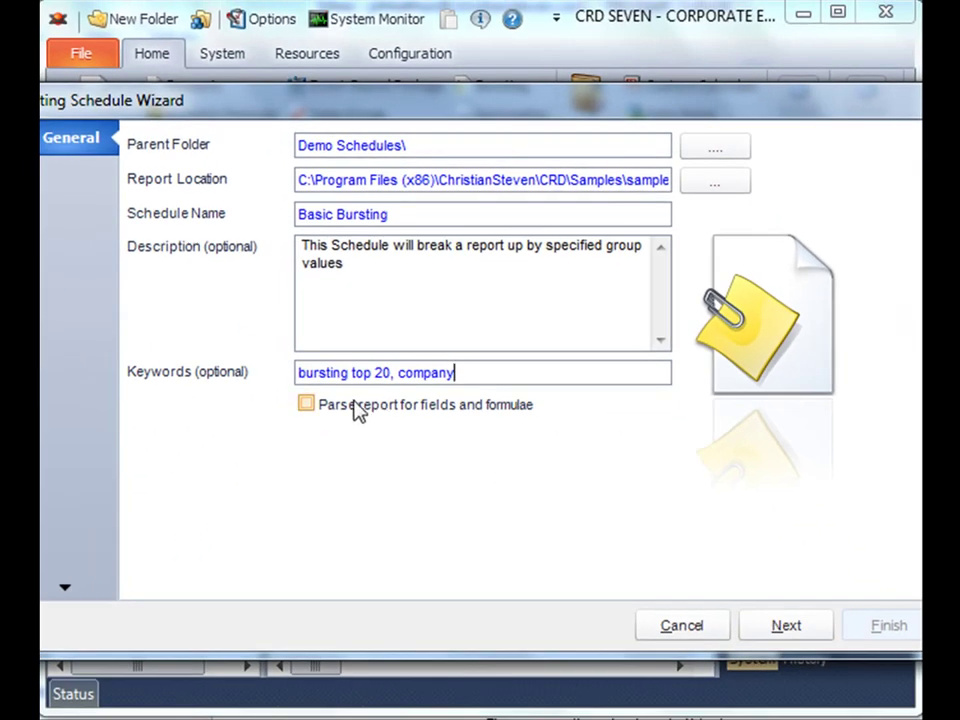
mouse_move(333, 406)
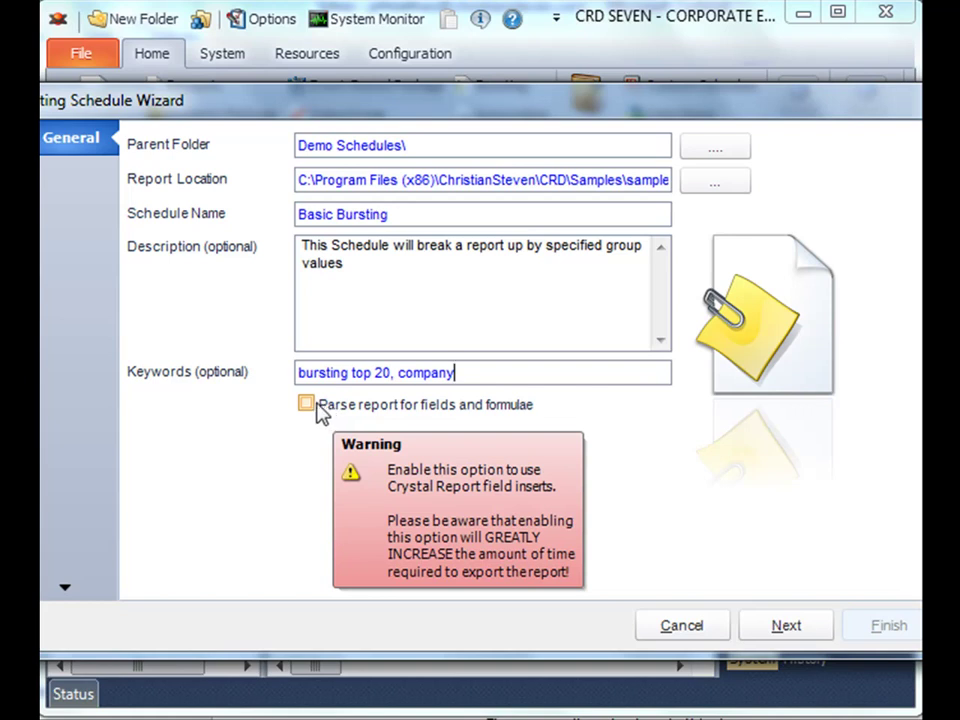
- Schedule it for week days at 11:00:20 PM and advance past Report to Report Options
left_click(786, 626)
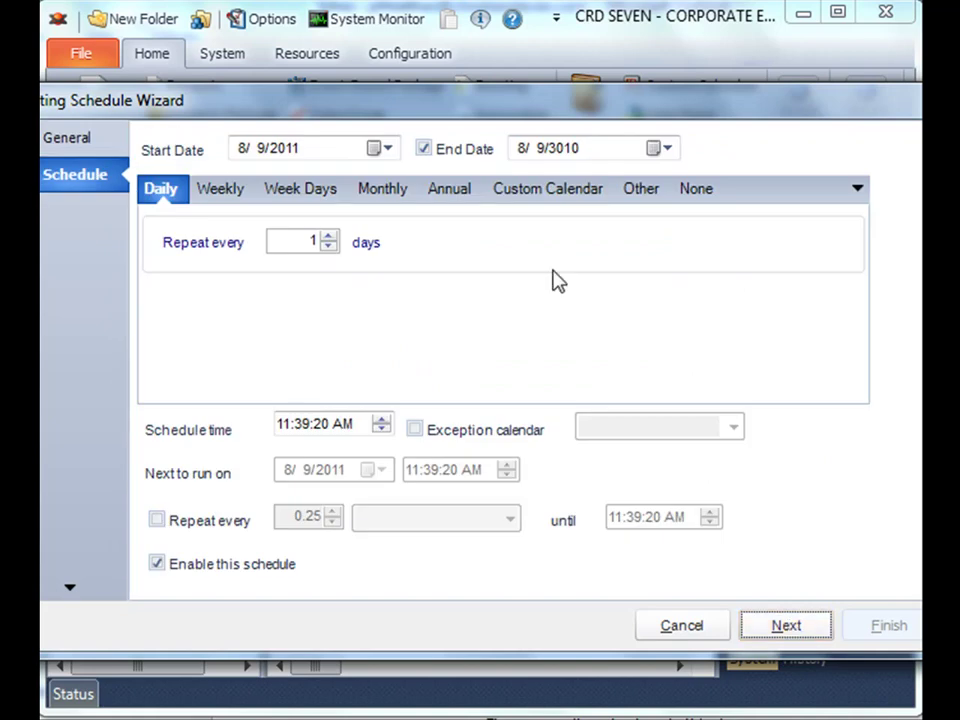
left_click(314, 196)
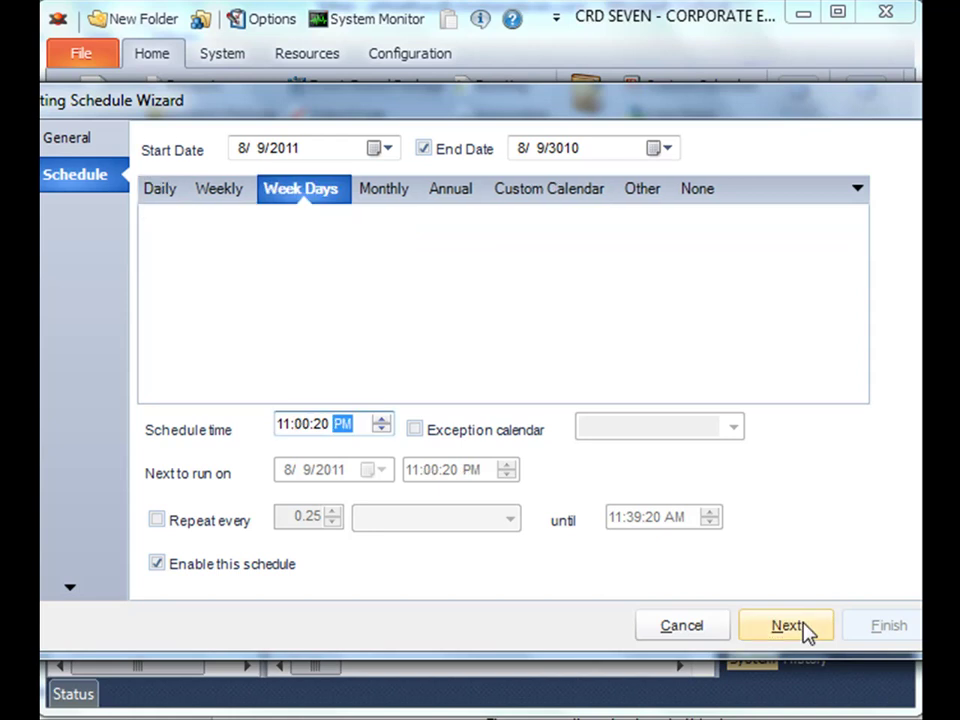
left_click(806, 628)
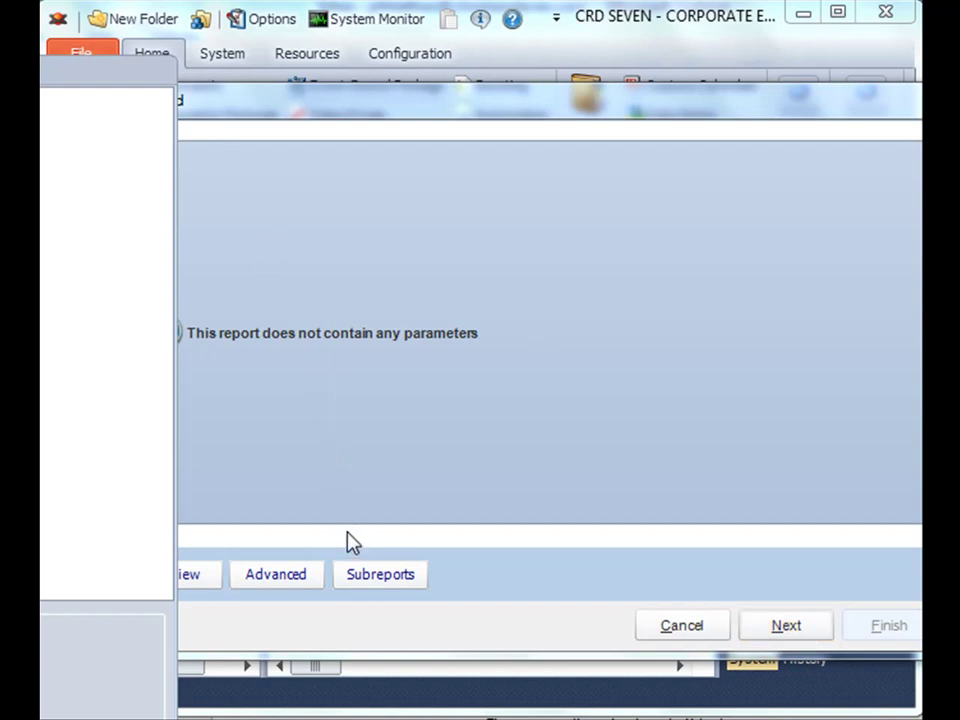
left_click(785, 625)
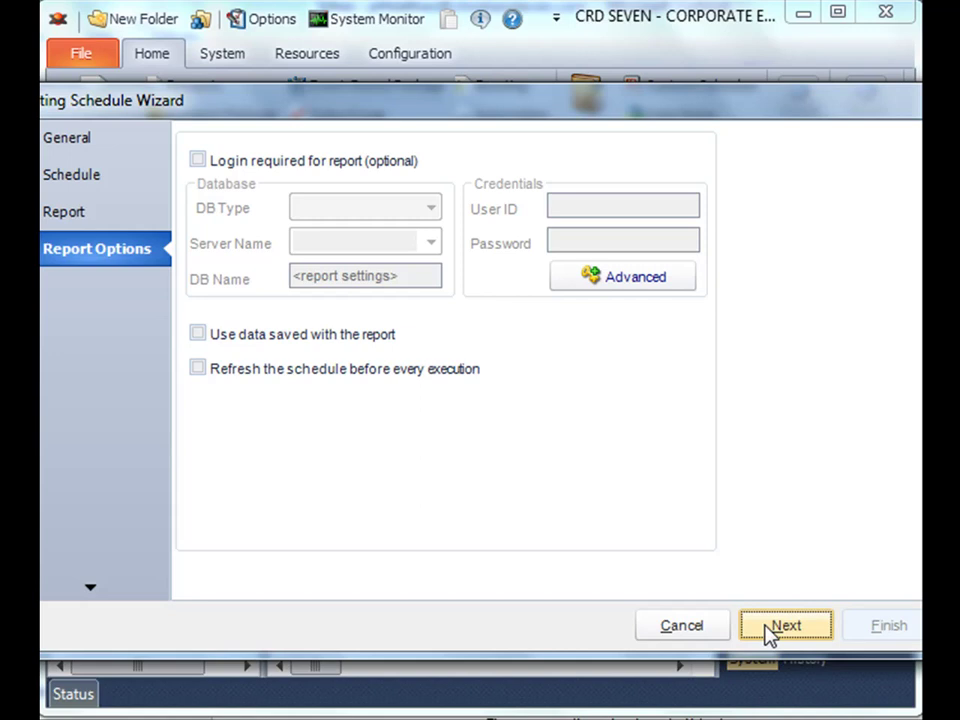
- Advance to the Bursting Type step and choose Simple Busting Mode
left_click(785, 625)
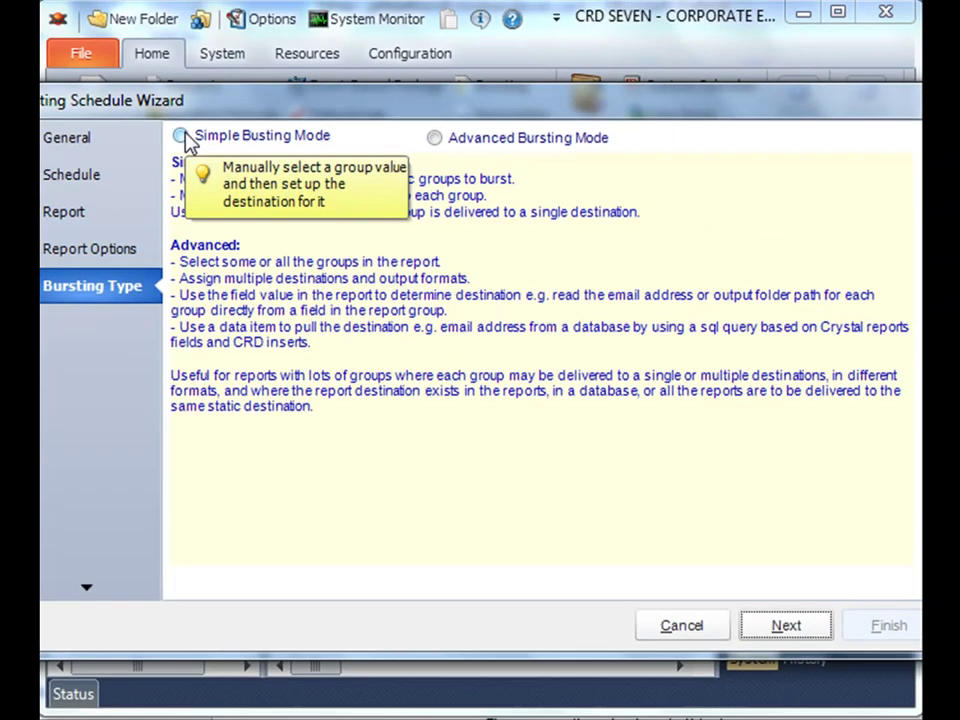
left_click(182, 136)
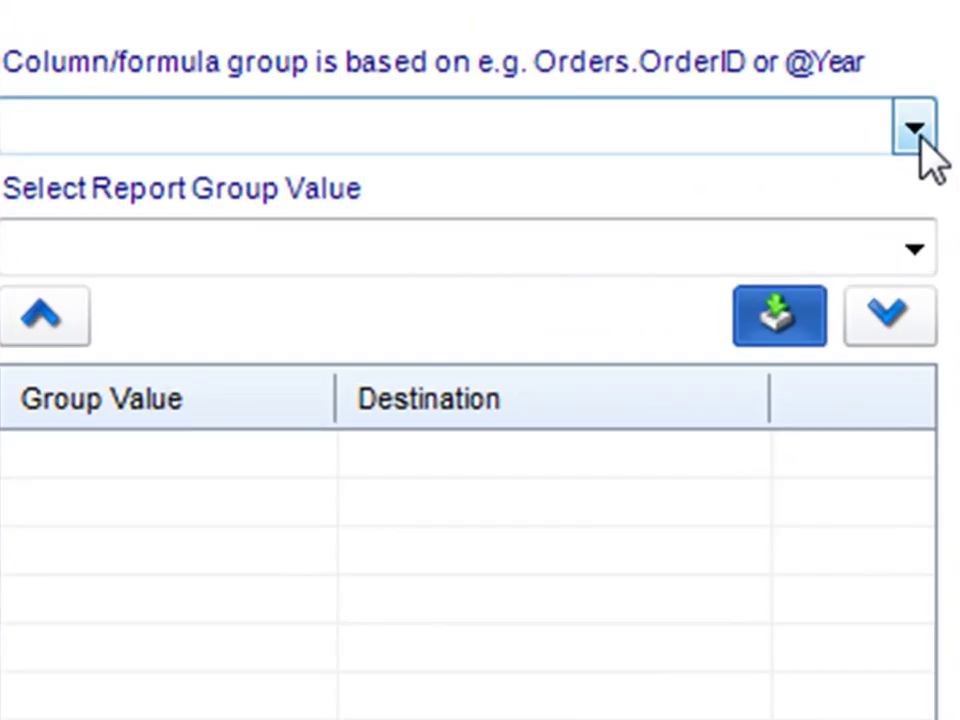
- Group bursting on Customers.CompanyName and pick Around the Horn as the group value
left_click(914, 130)
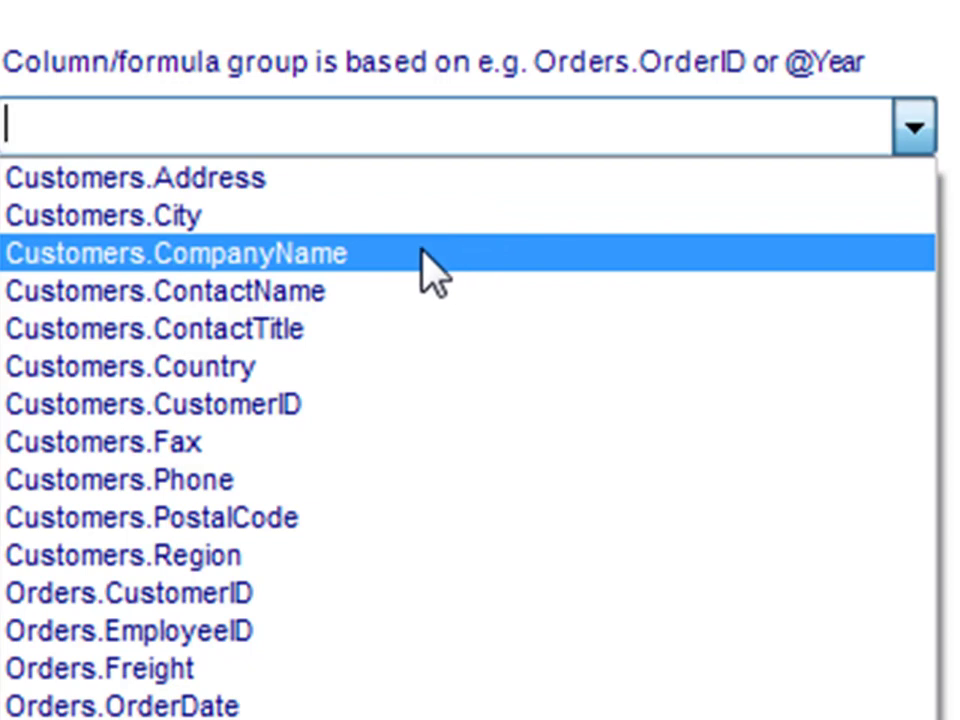
left_click(434, 272)
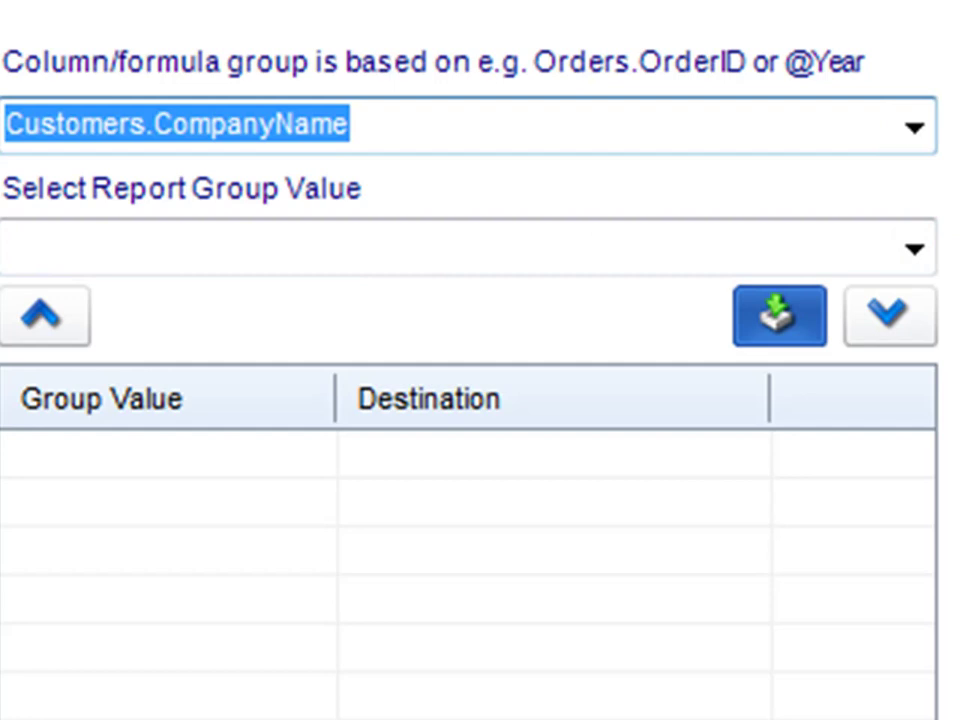
left_click(914, 254)
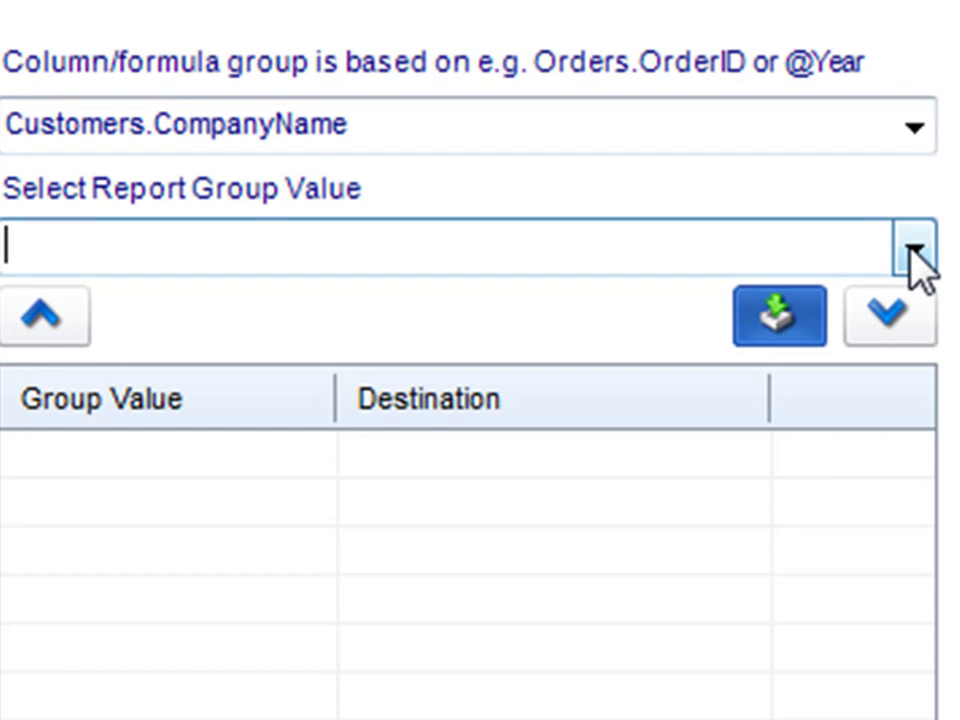
left_click(913, 253)
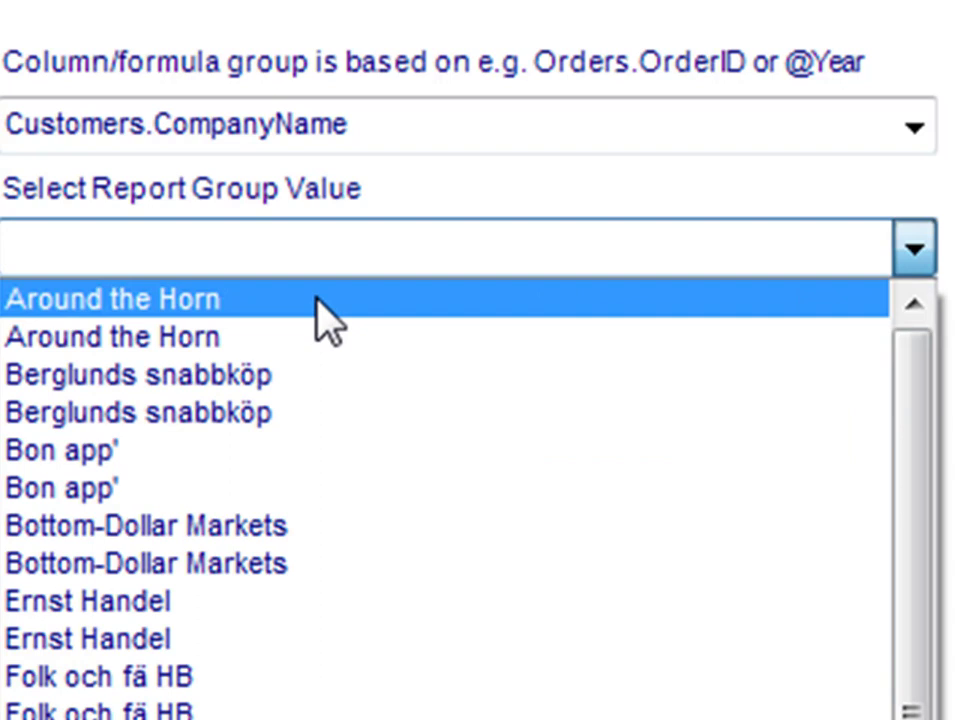
left_click(246, 298)
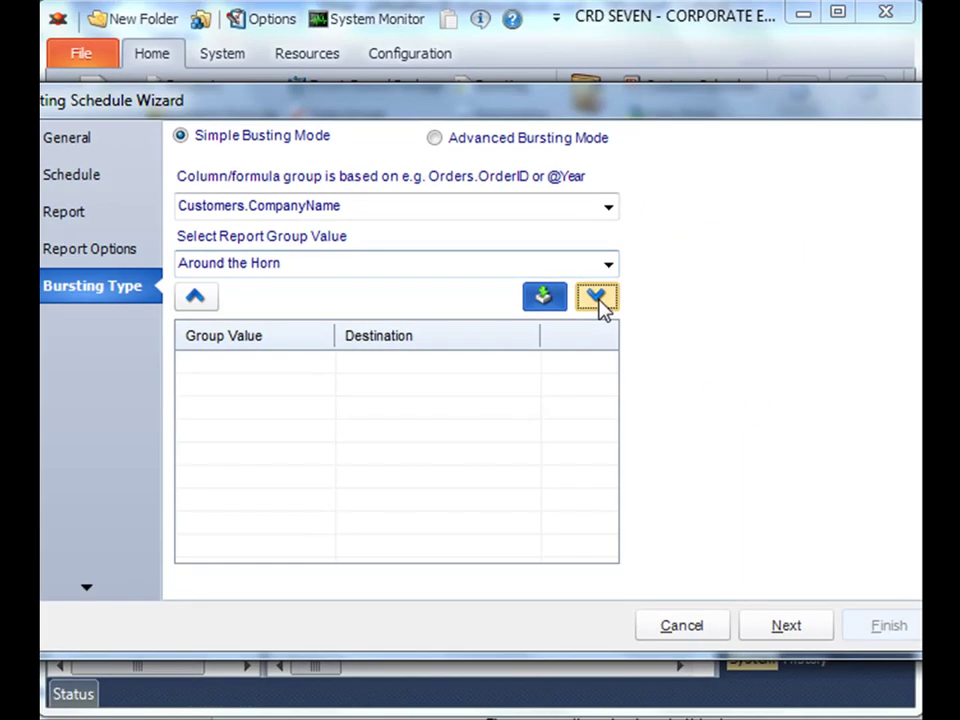
- Add an Email destination for Around the Horn and enter the recipient's e-mail address
left_click(889, 317)
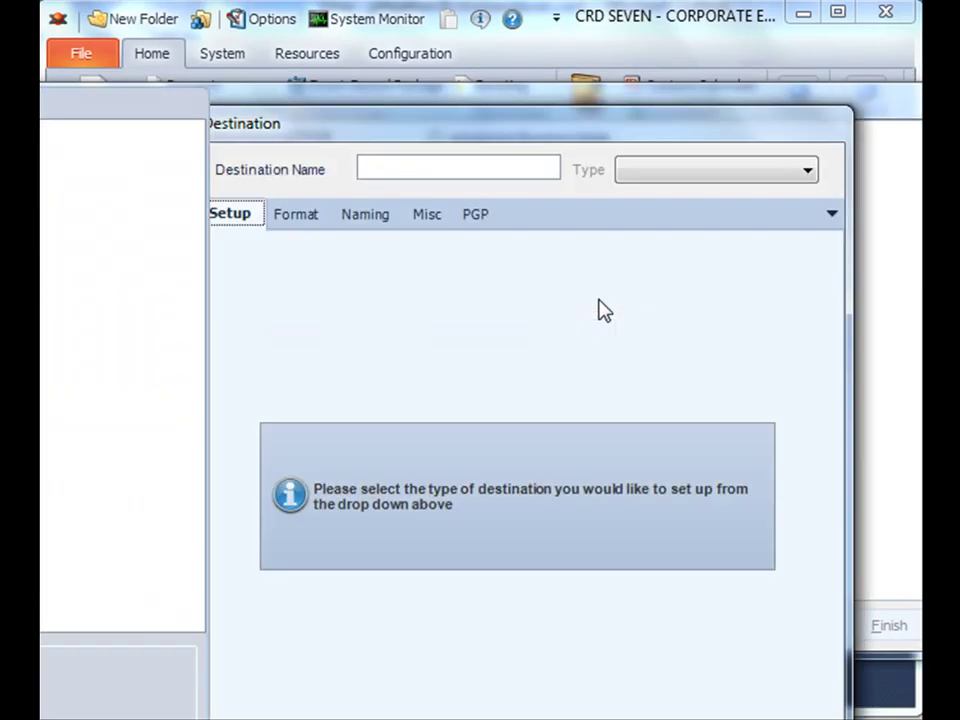
left_click_drag(550, 135, 572, 94)
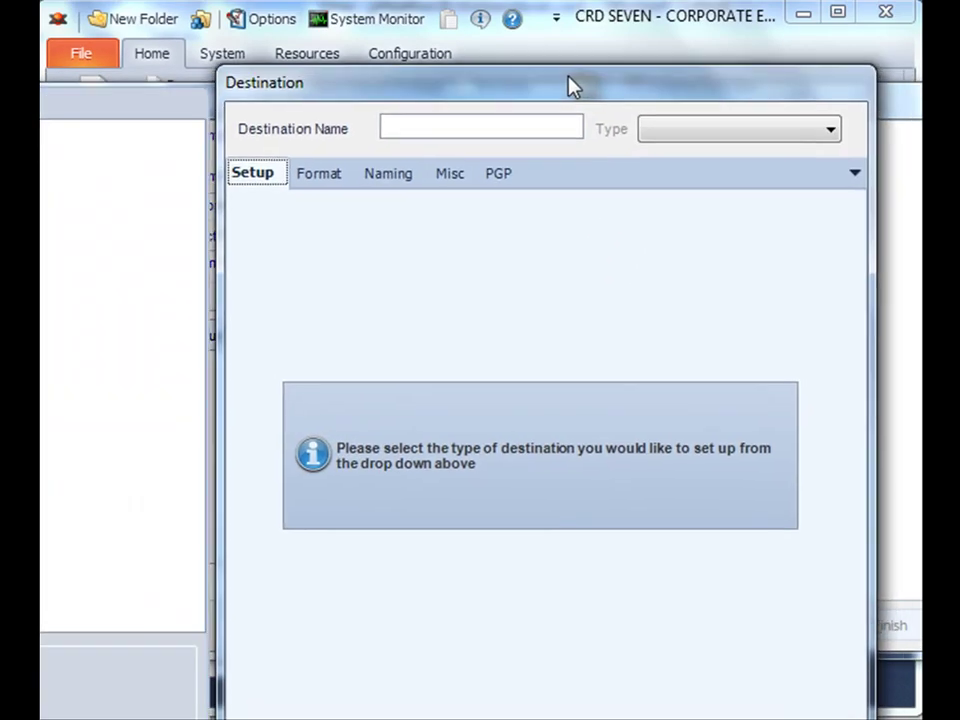
left_click(670, 135)
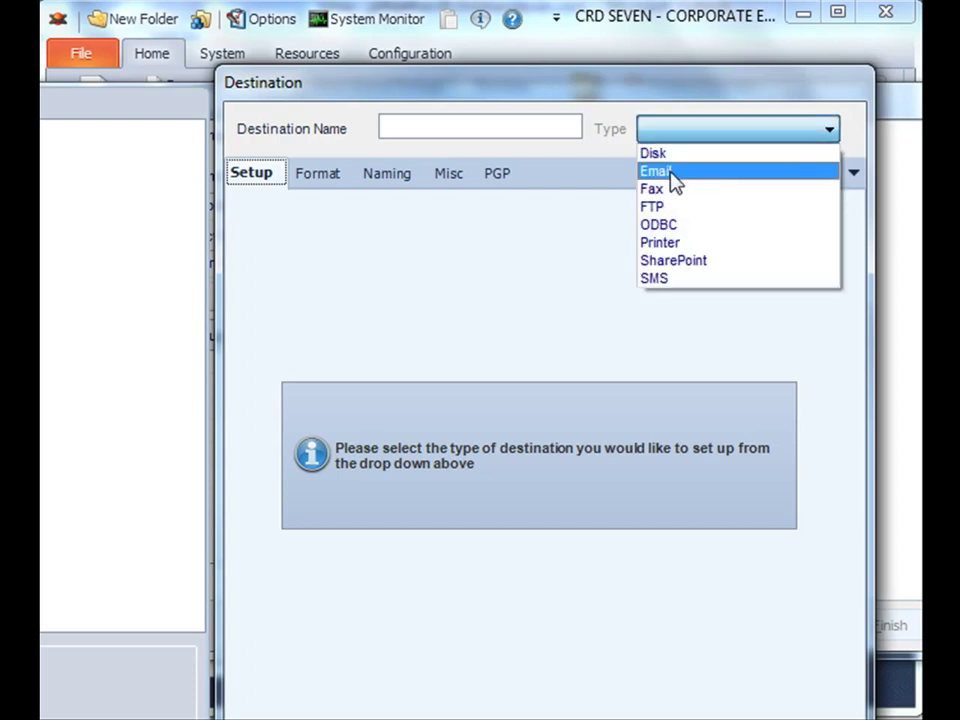
left_click(672, 180)
left_click(528, 226)
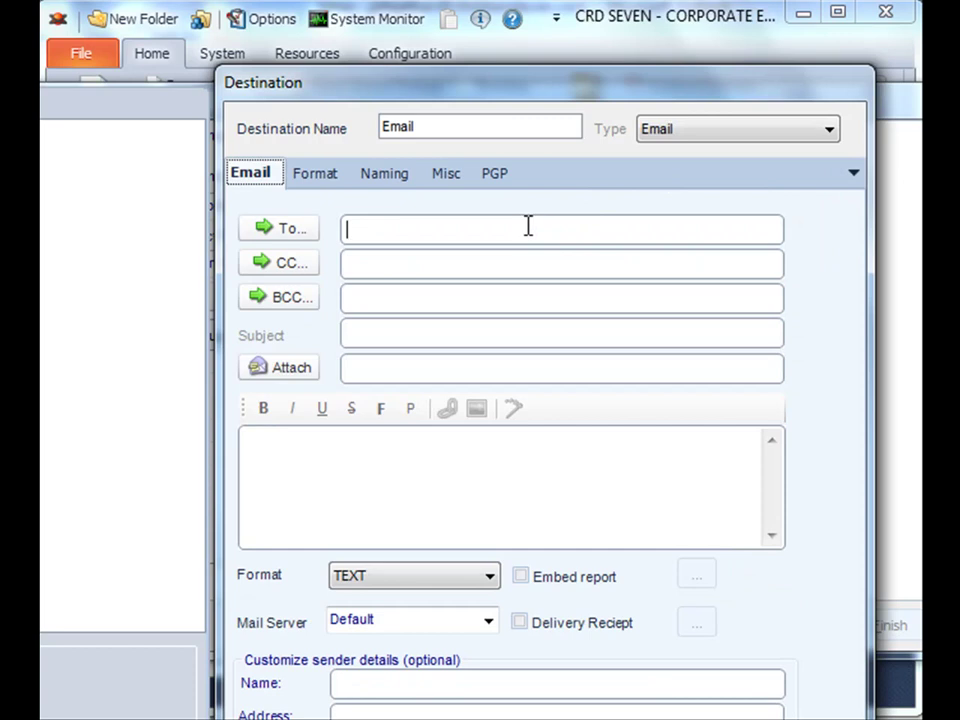
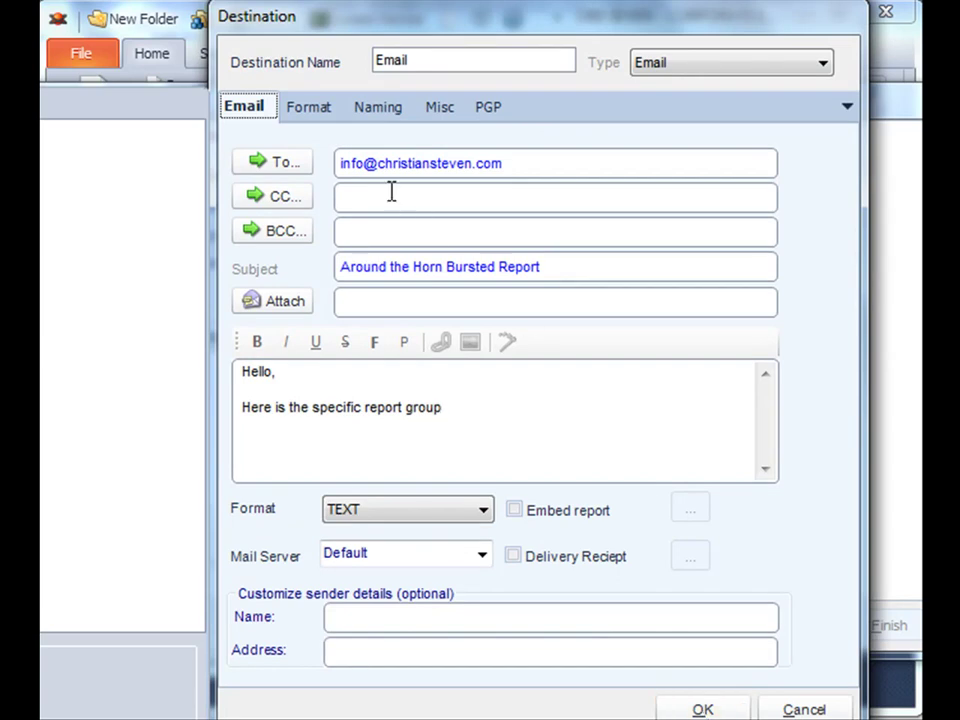
- Set the email's output format to Acrobat Format (*.pdf), check naming, and save the destination
left_click(306, 108)
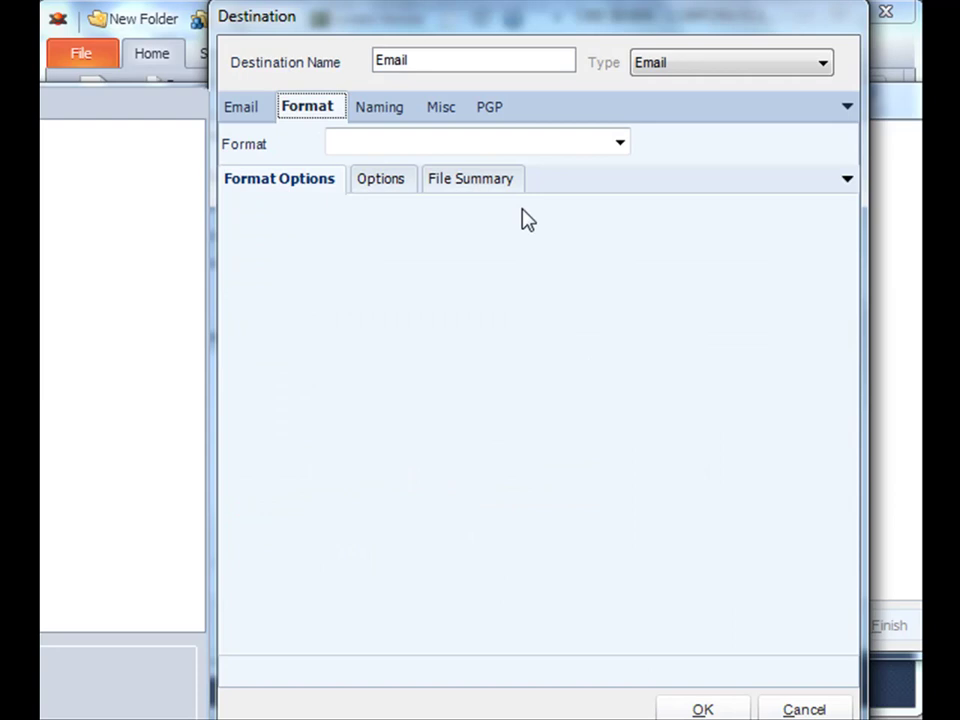
left_click(619, 146)
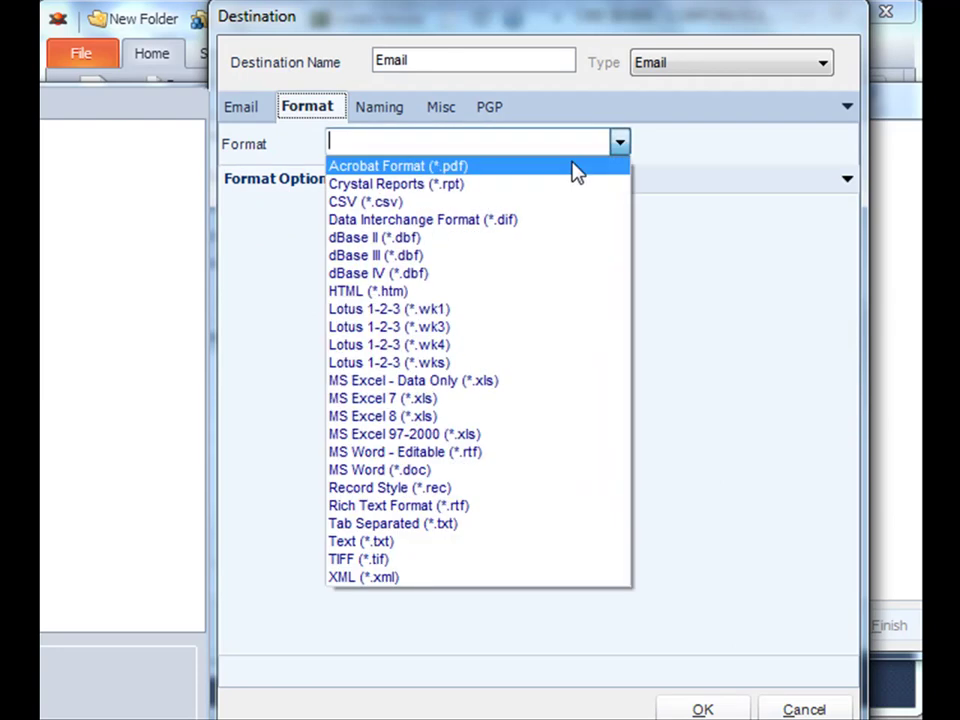
left_click(575, 168)
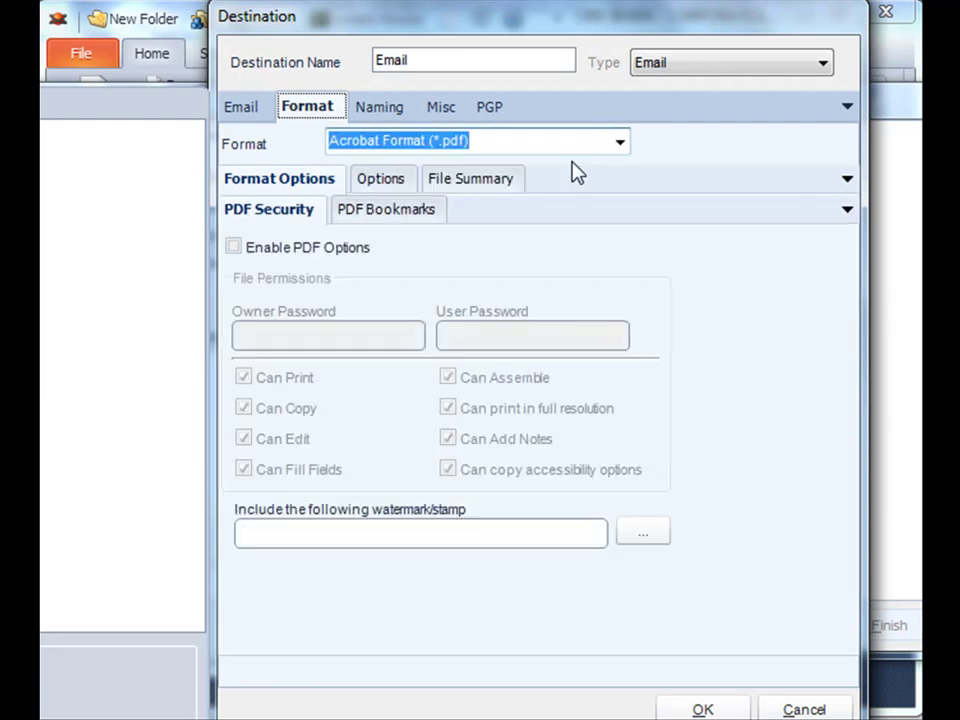
left_click(376, 110)
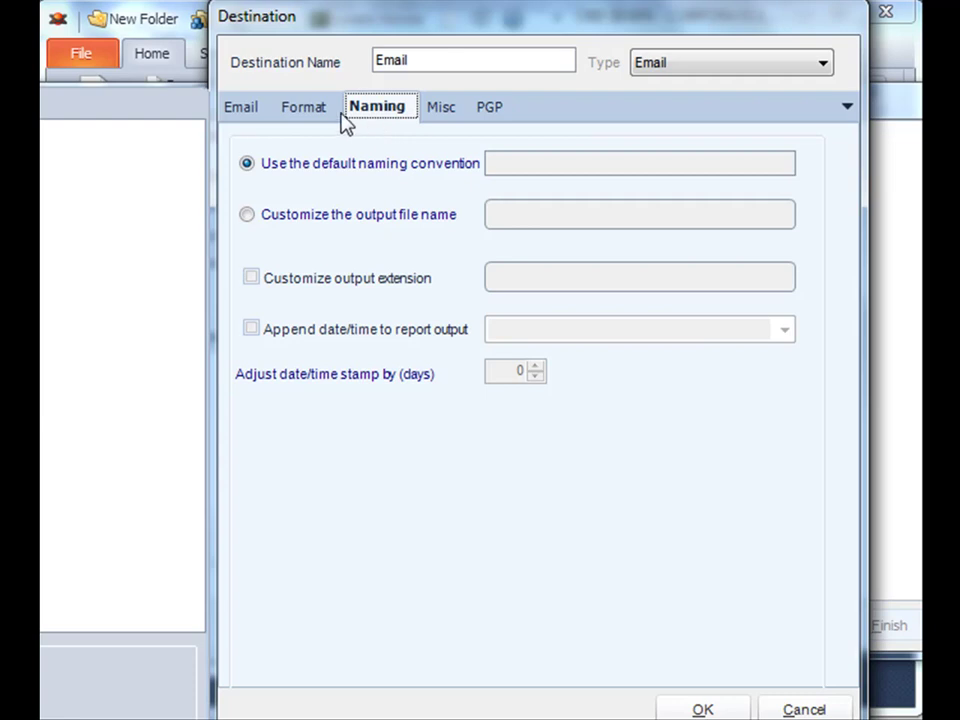
left_click(255, 105)
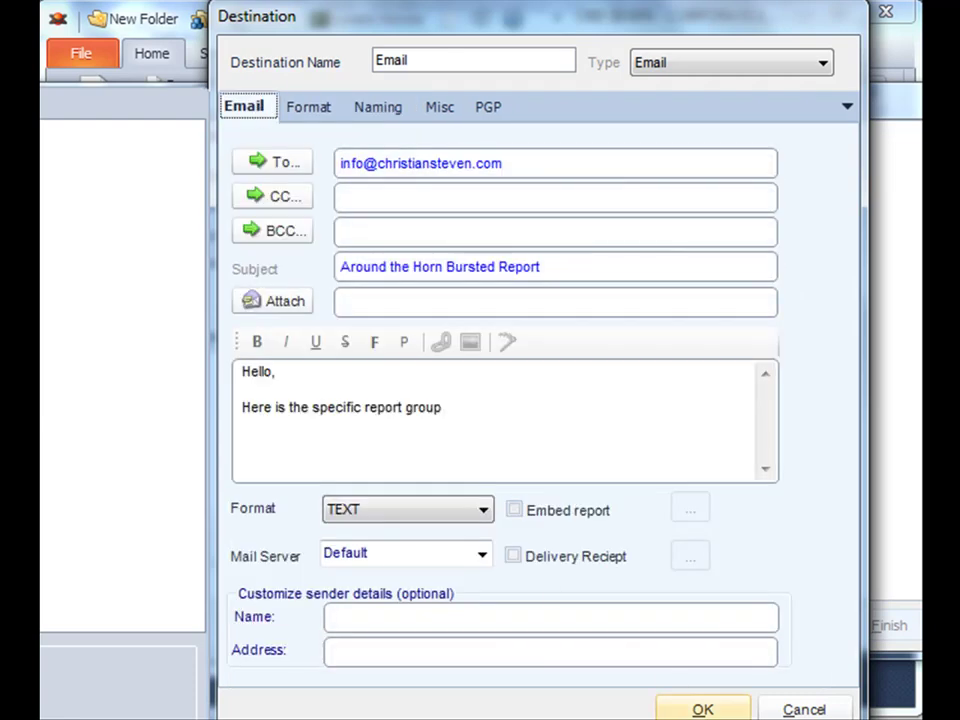
left_click(703, 709)
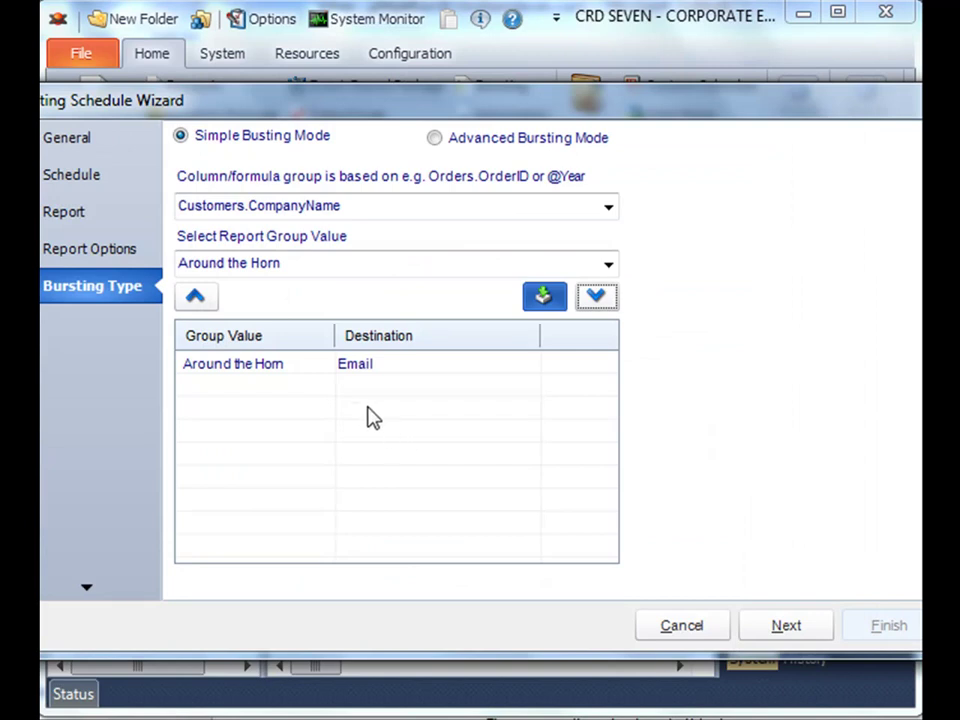
- Choose Hanari Carnes as the next report group value
left_click(345, 366)
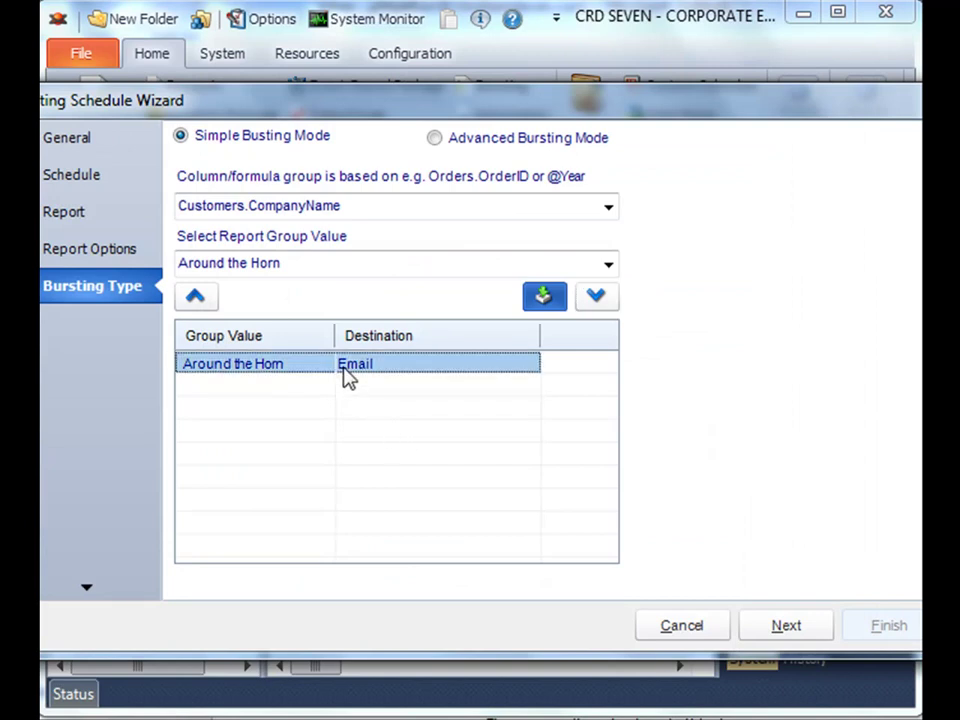
left_click(608, 266)
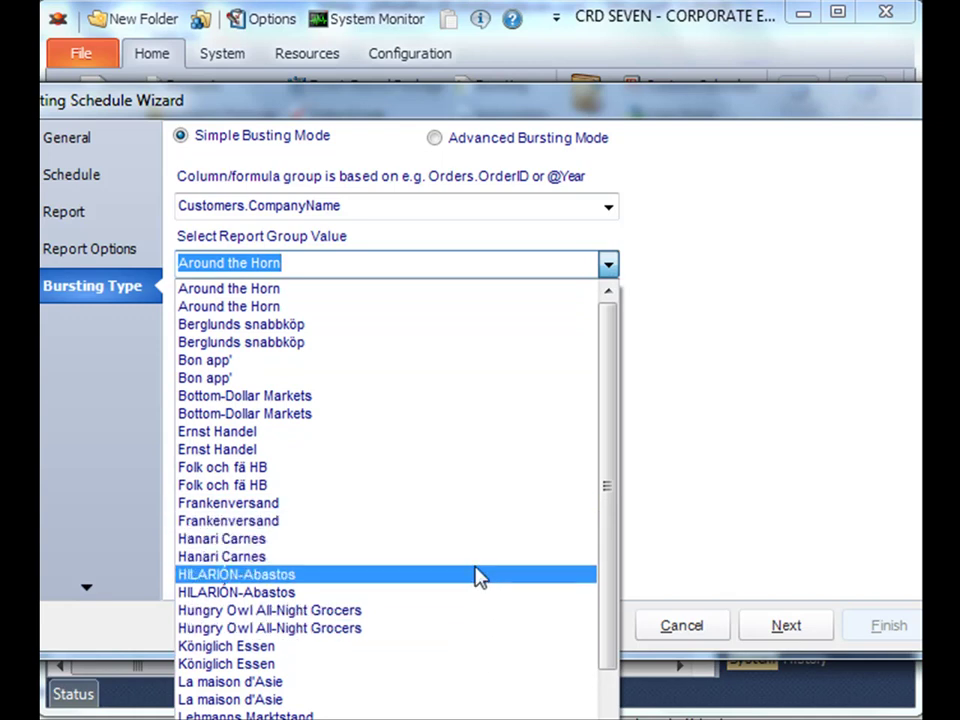
left_click(476, 550)
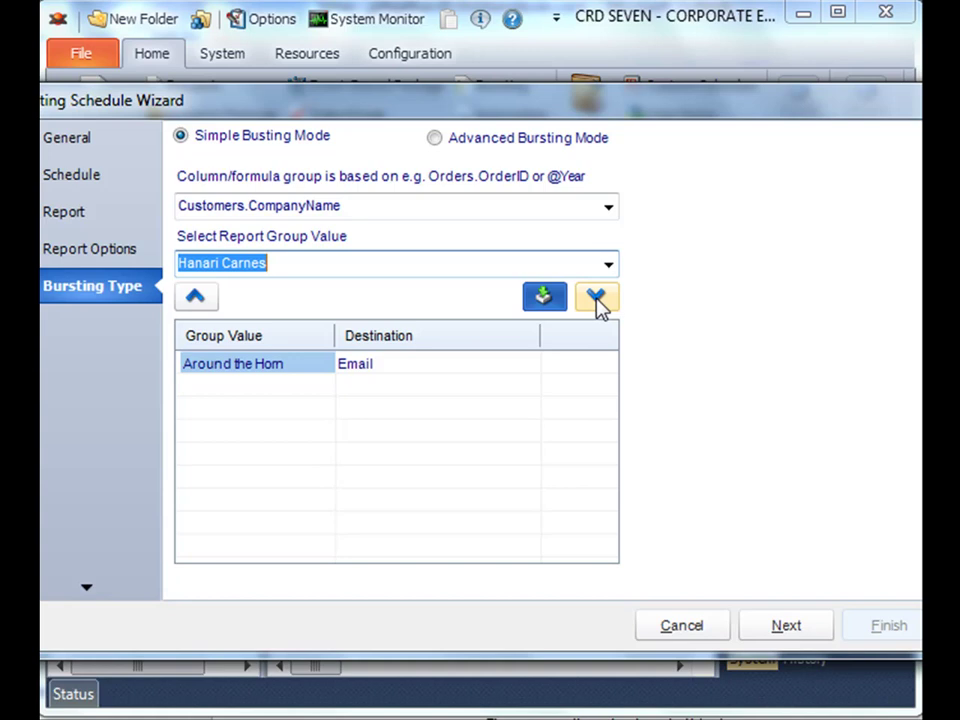
- Add a Disk destination for Hanari Carnes and bring up the output folder chooser
left_click(596, 300)
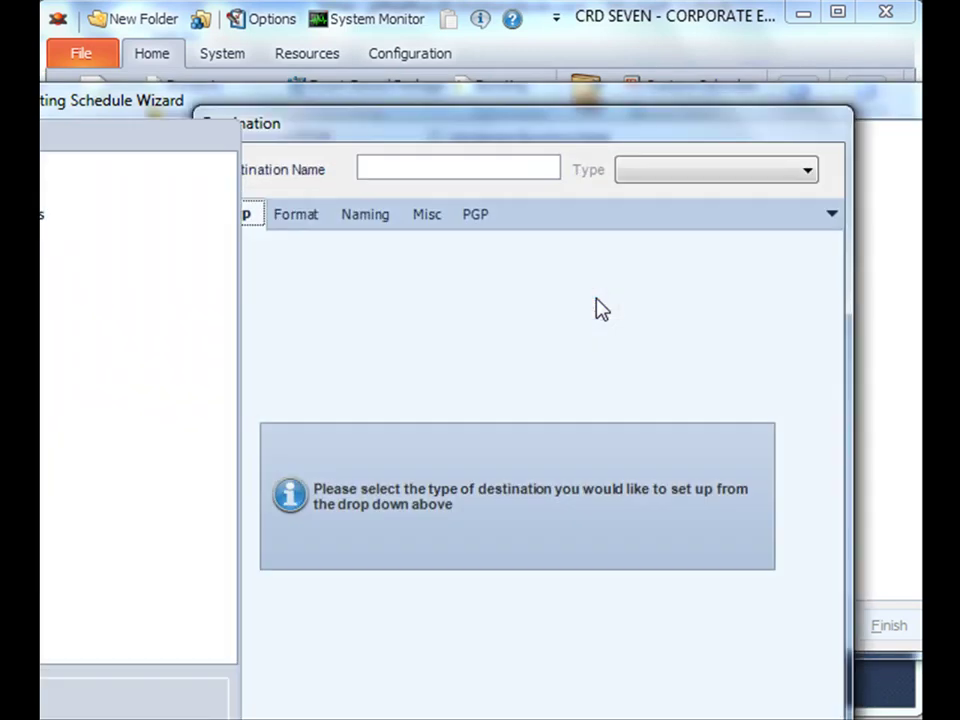
left_click_drag(591, 128, 572, 30)
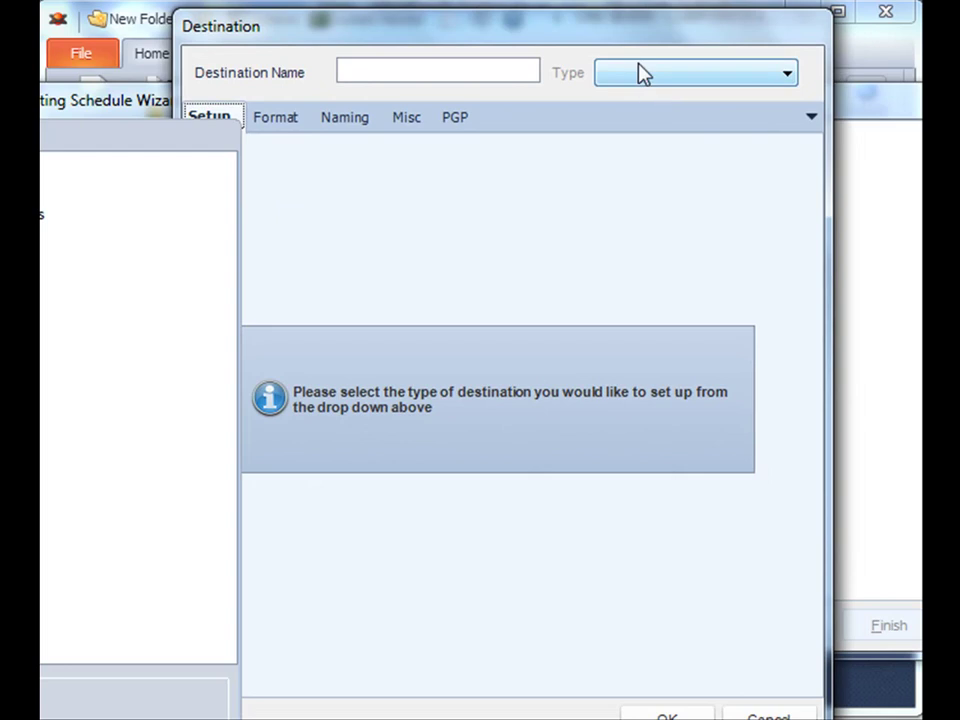
left_click_drag(634, 45, 644, 44)
left_click(662, 75)
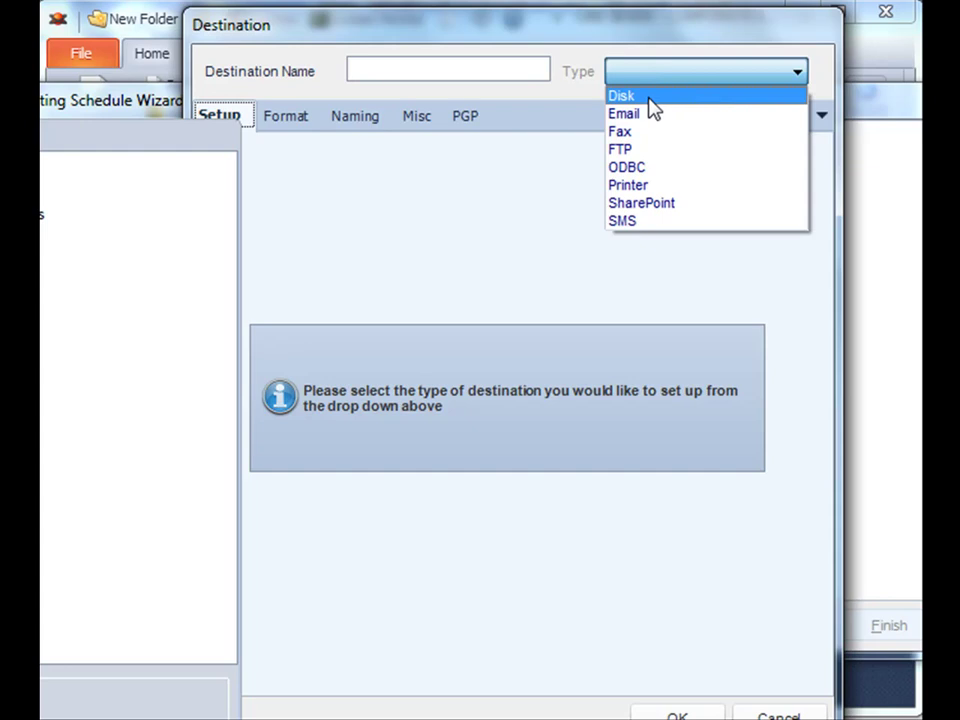
left_click(650, 97)
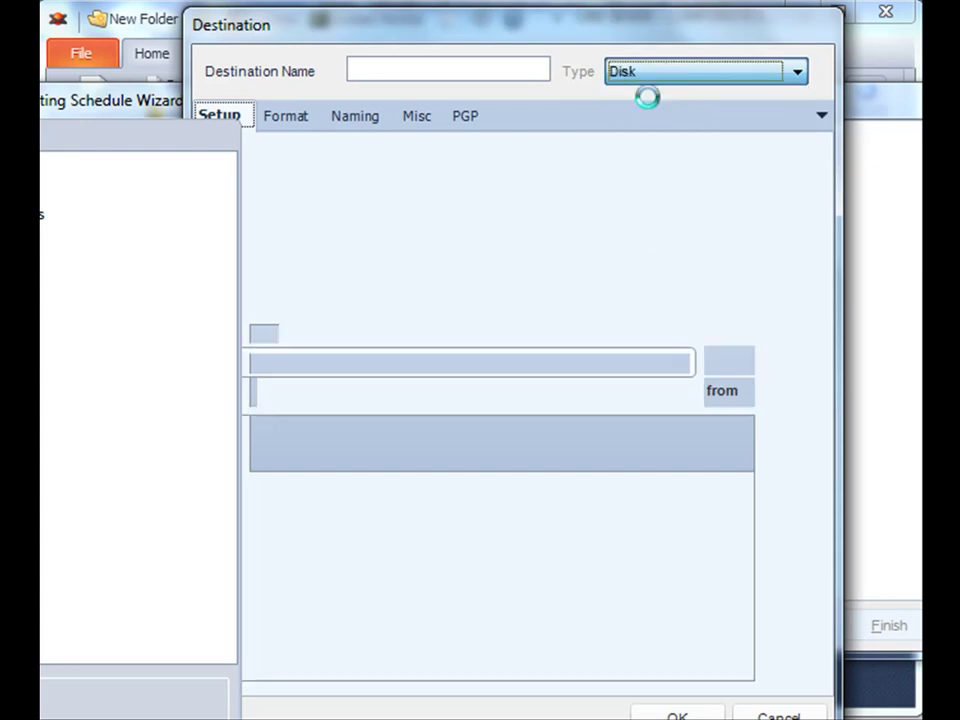
left_click_drag(462, 302, 443, 183)
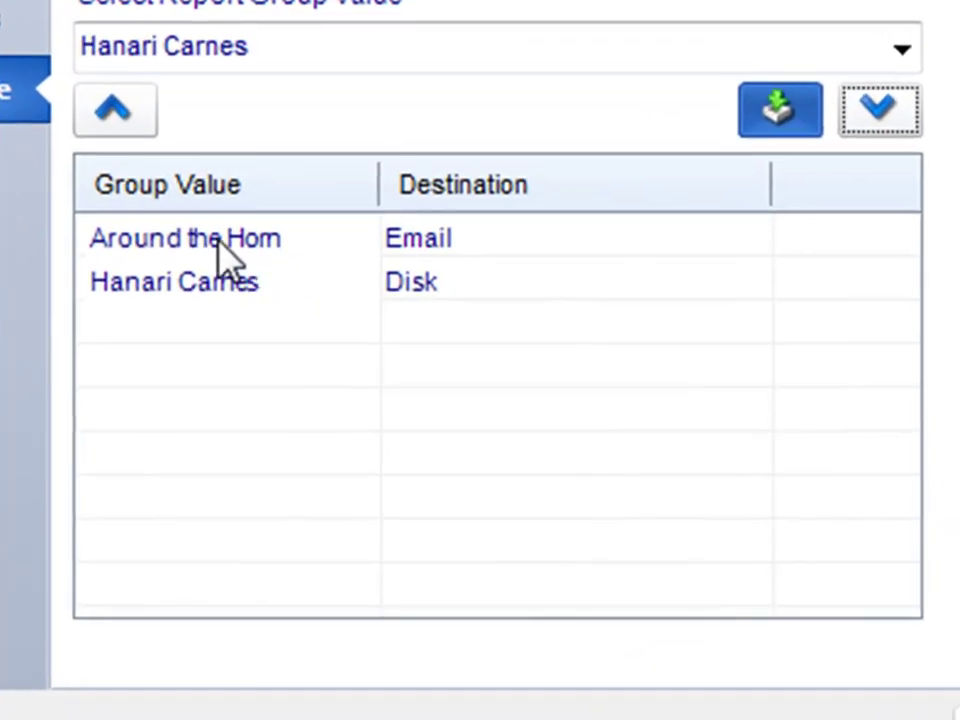
left_click(250, 364)
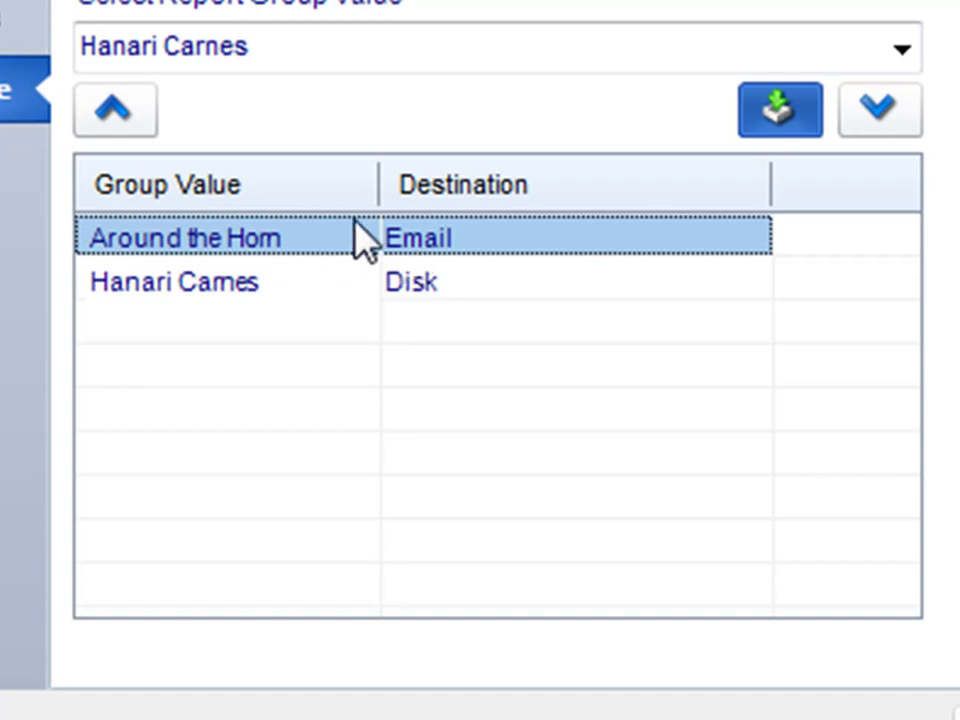
left_click(226, 292)
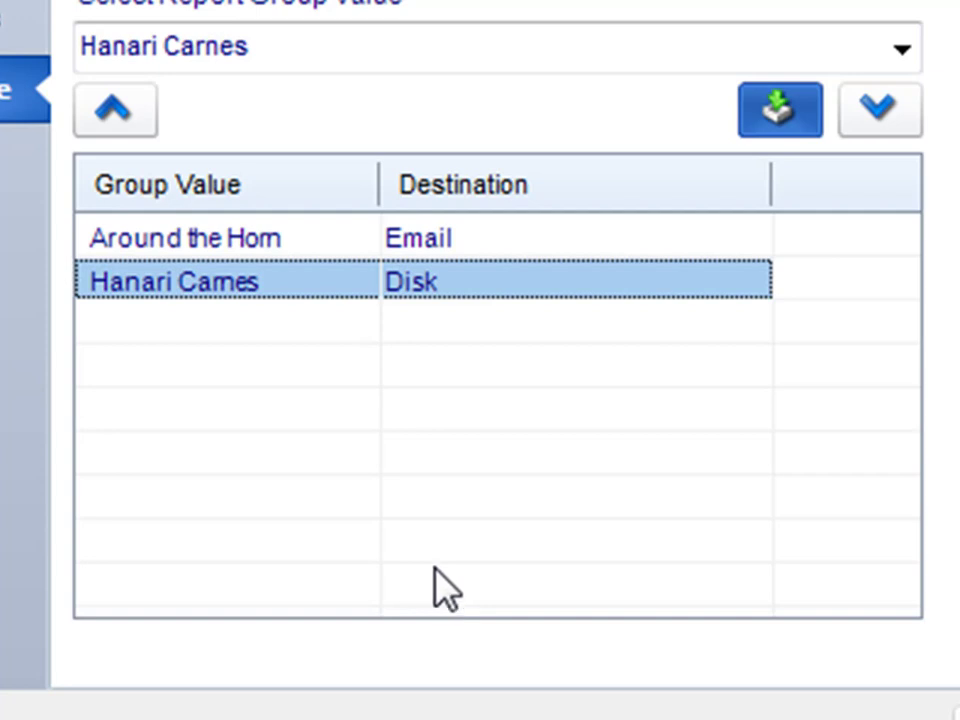
left_click(272, 244)
left_click(258, 284)
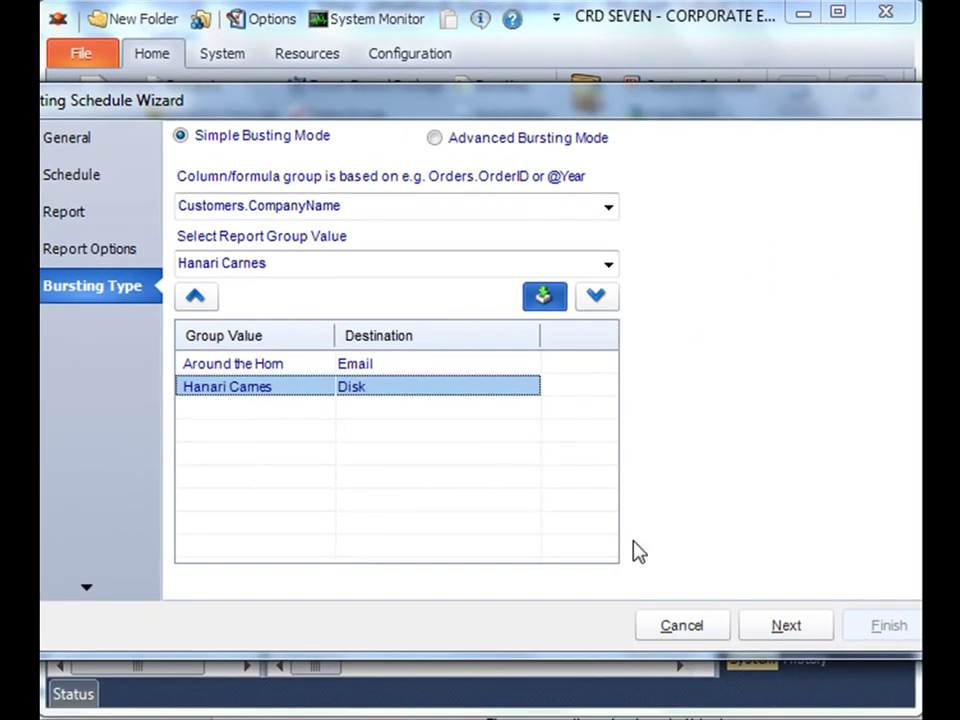
- Advance to Exception Handling, with a 30.00-minute error threshold and 3 retries
left_click(793, 629)
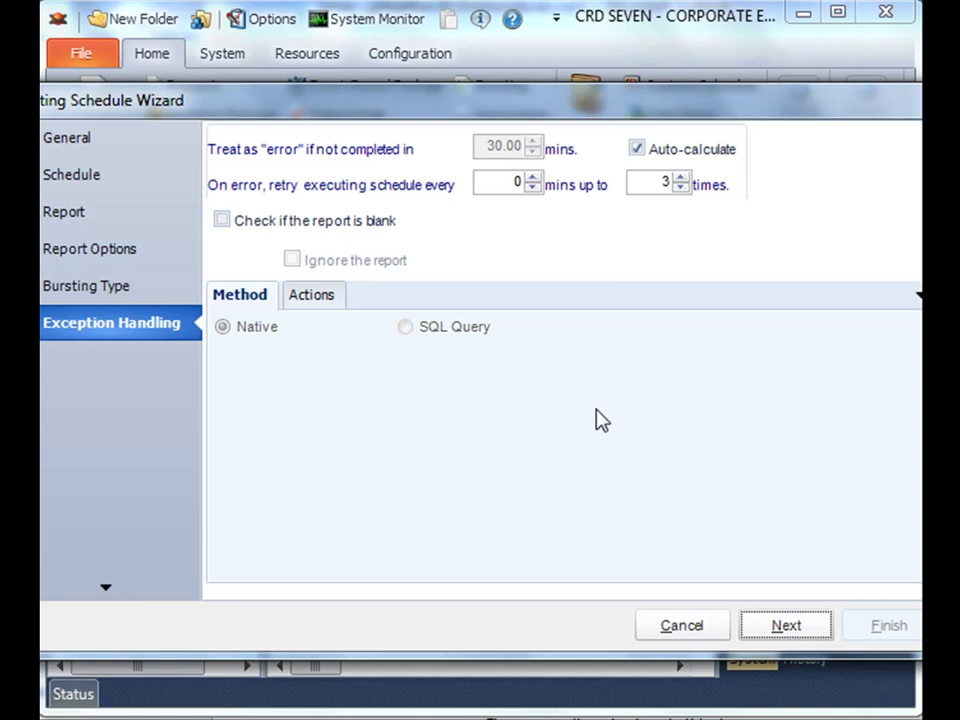
- Advance to the Custom Tasks step, leaving the task list empty
left_click(785, 626)
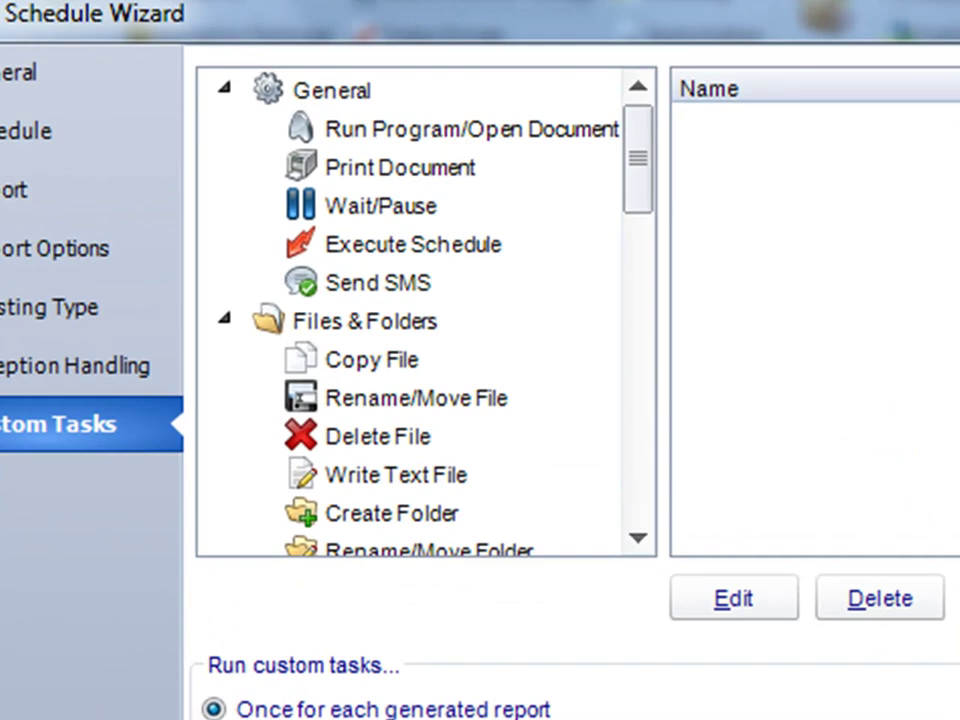
left_click_drag(643, 154, 637, 387)
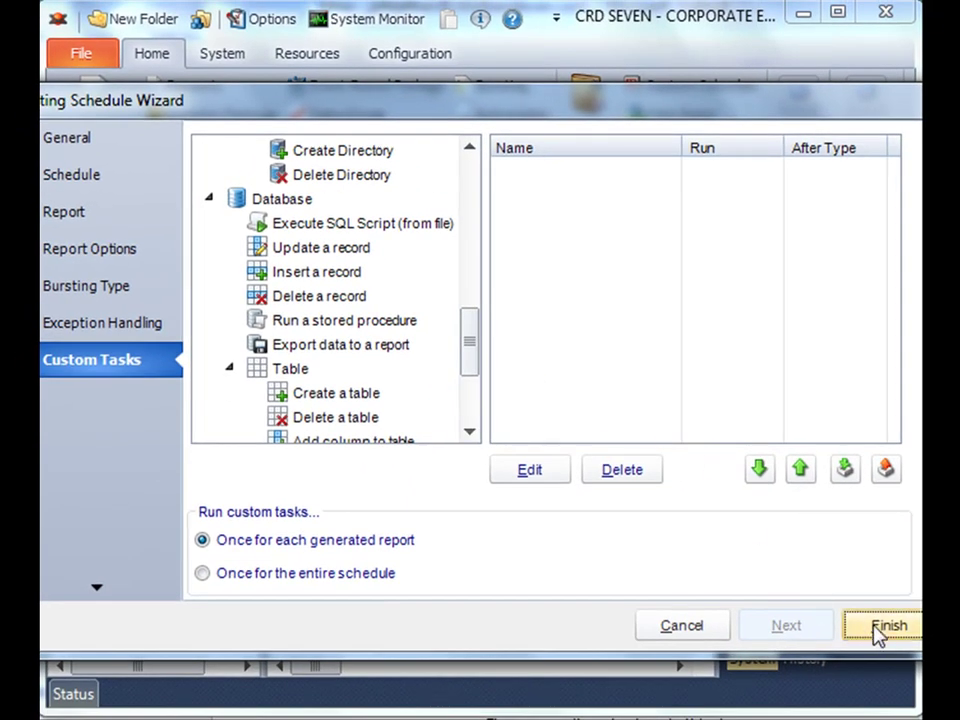
- Finish the wizard and check Basic Bursting under Bursting Schedules, set for 11:00:00 PM
left_click(876, 628)
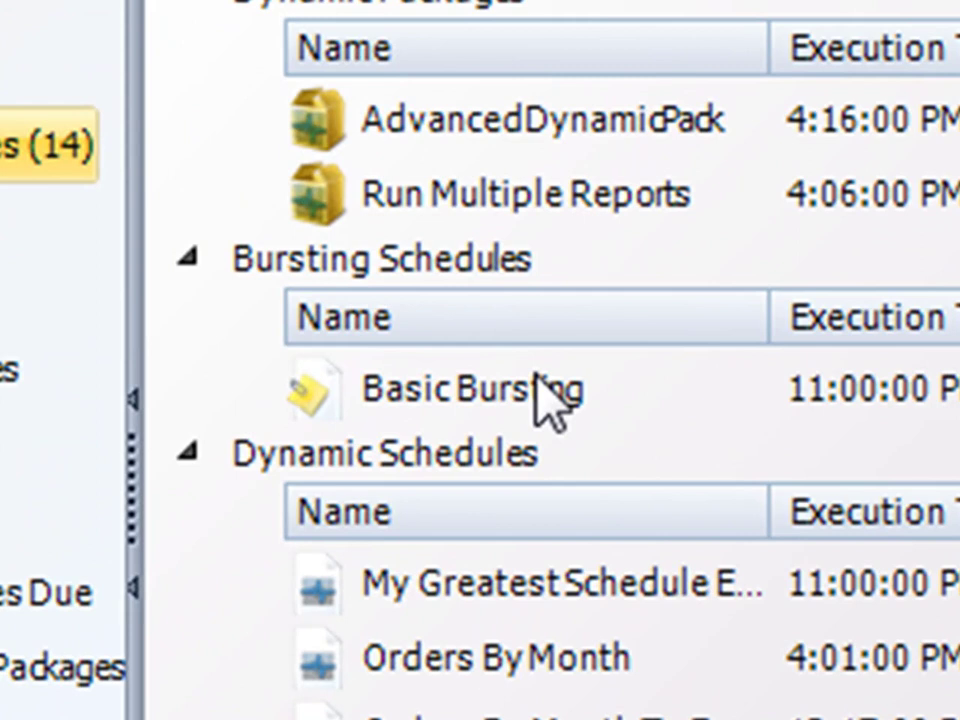
left_click(495, 398)
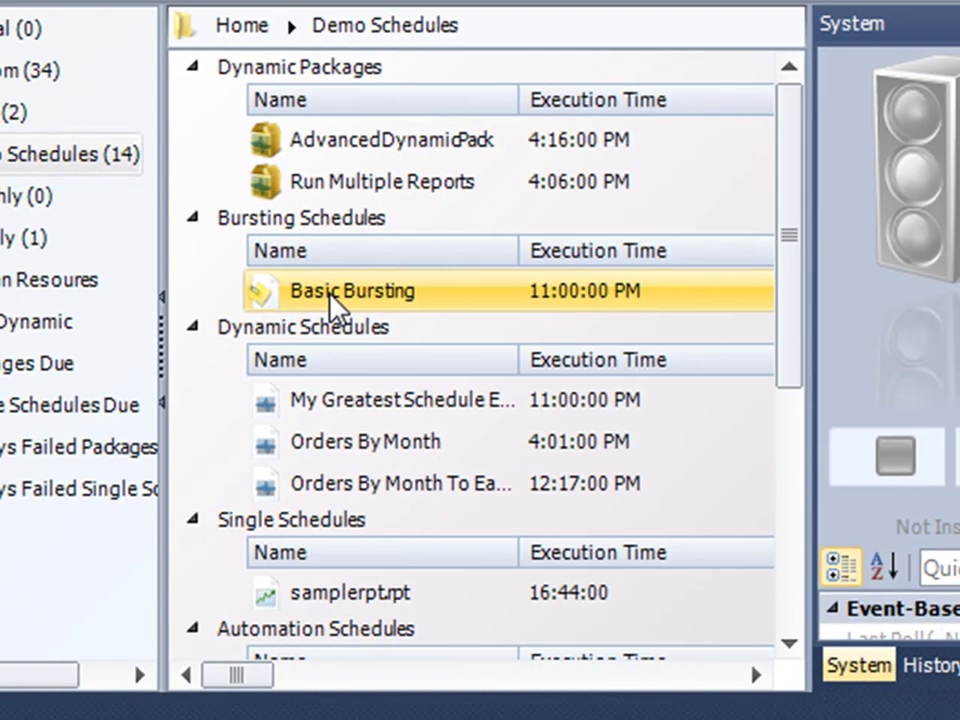
right_click(335, 305)
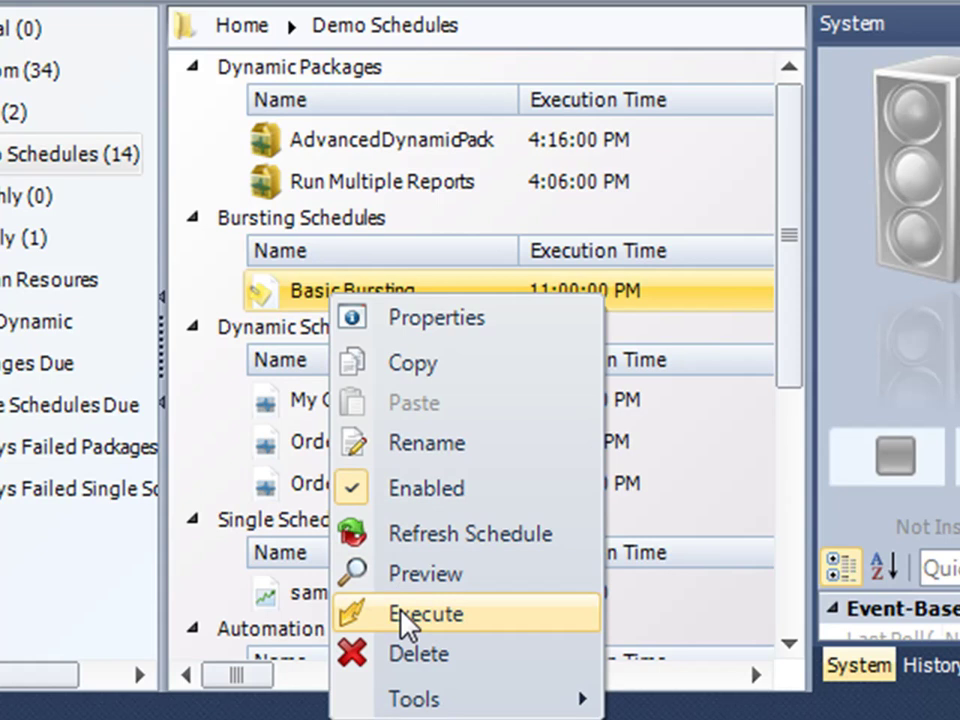
left_click(275, 300)
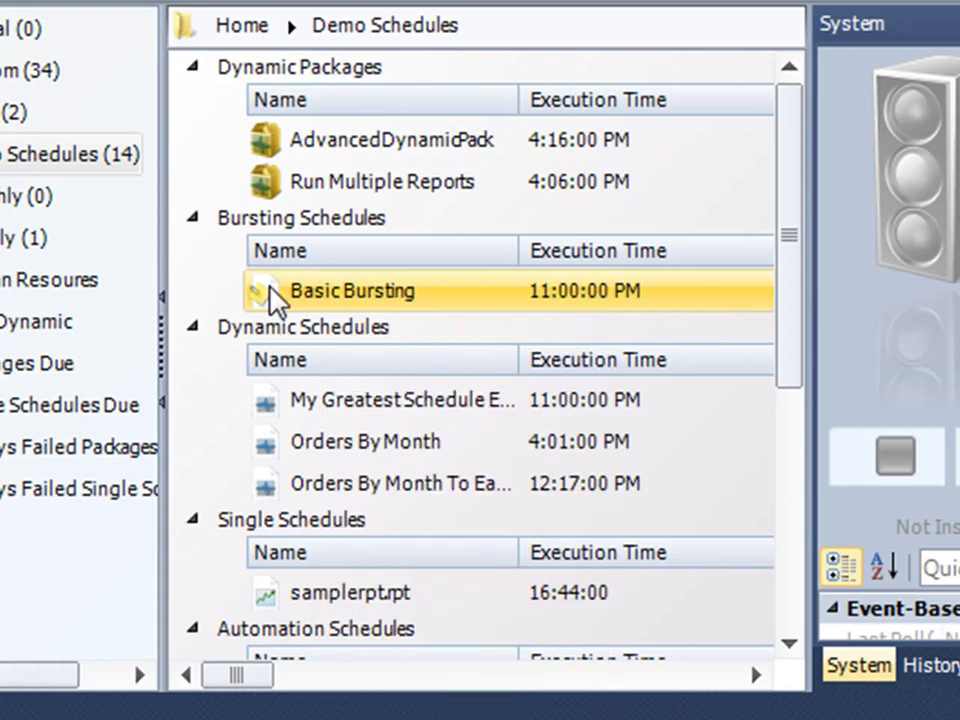